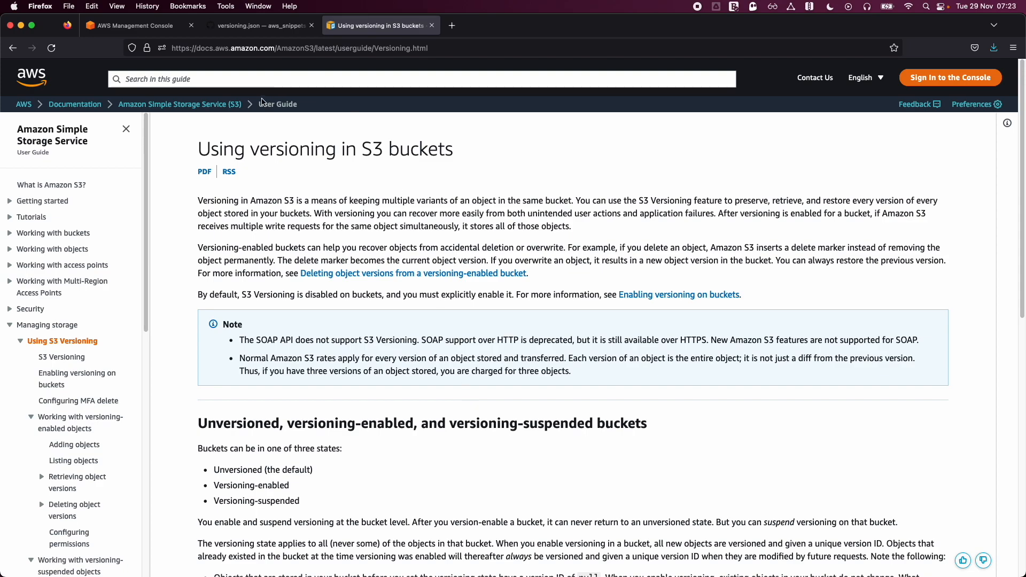
Read the S3 versioning documentation, covering the three bucket versioning states and the related topics in the user guide contents.
{"action": "left_click", "coordinate": [433, 55]}
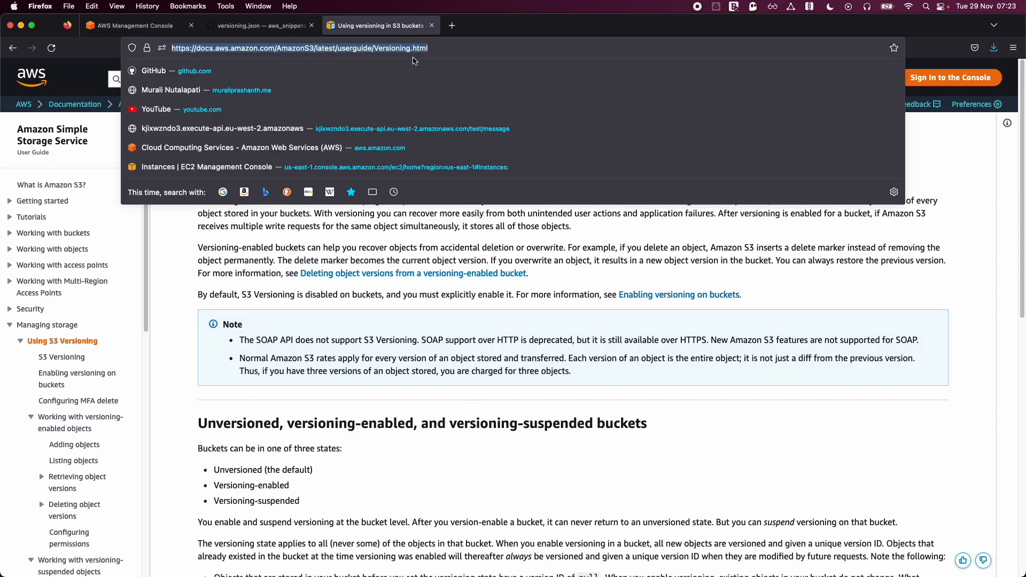
{"action": "left_click", "coordinate": [412, 231]}
{"action": "scroll", "coordinate": [267, 301], "scroll_direction": "down", "scroll_amount": 3}
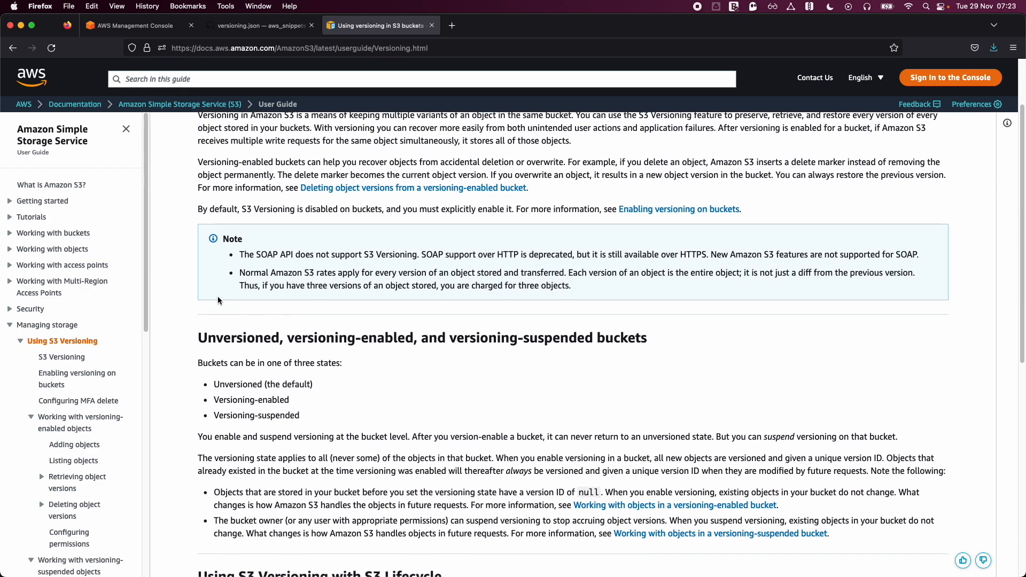
{"action": "scroll", "coordinate": [96, 374], "scroll_direction": "down", "scroll_amount": 3}
{"action": "scroll", "coordinate": [65, 374], "scroll_direction": "down", "scroll_amount": 1}
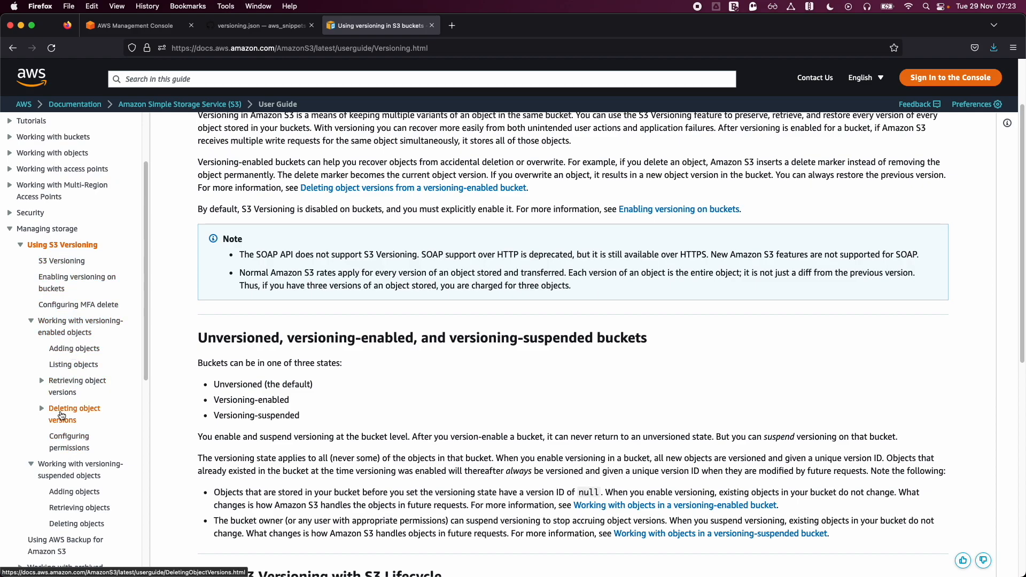
{"action": "scroll", "coordinate": [63, 455], "scroll_direction": "down", "scroll_amount": 5}
{"action": "scroll", "coordinate": [39, 316], "scroll_direction": "up", "scroll_amount": 1}
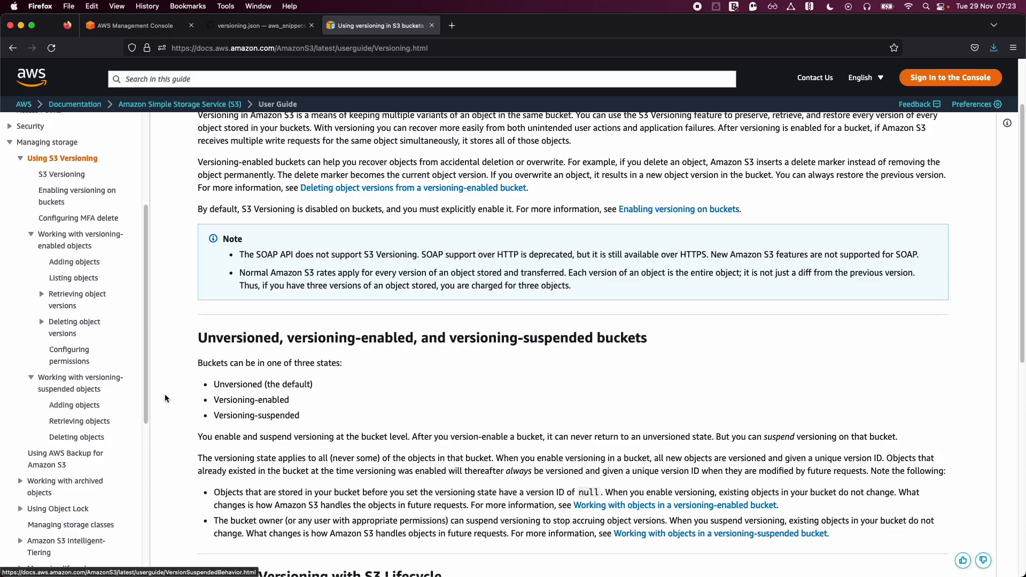
{"action": "scroll", "coordinate": [320, 537], "scroll_direction": "up", "scroll_amount": 3}
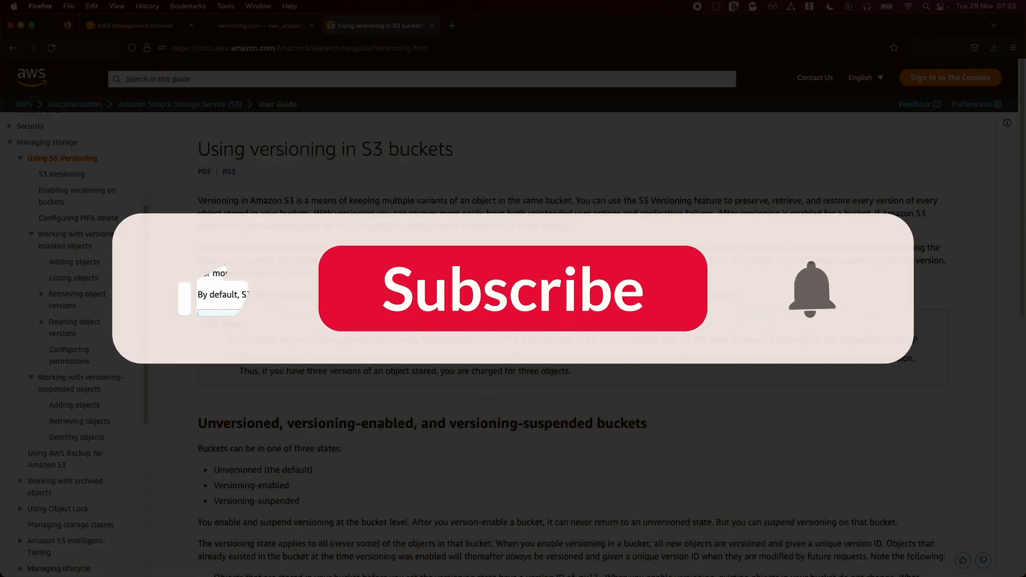
Open S3 in the AWS Management Console and start a new bucket named my-versioning-s3-bucket-123.
{"action": "left_click", "coordinate": [137, 32]}
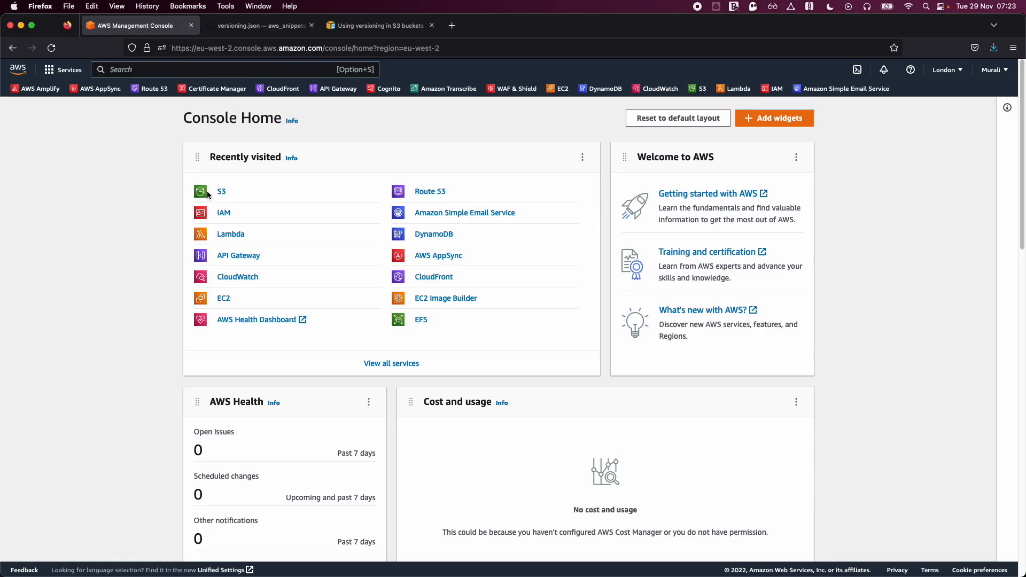
{"action": "left_click", "coordinate": [219, 191]}
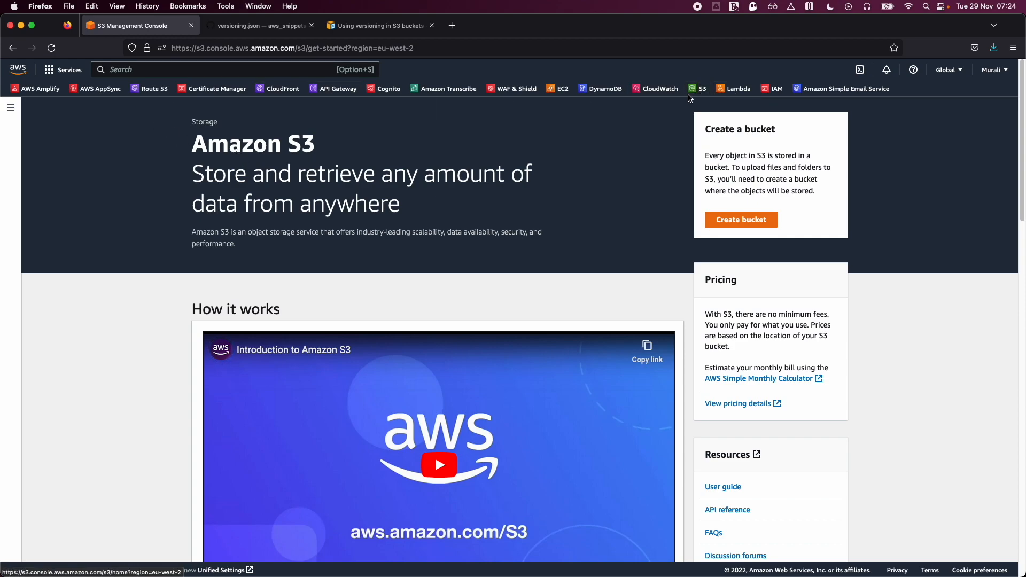
{"action": "left_click", "coordinate": [715, 227]}
{"action": "left_click", "coordinate": [154, 239]}
{"action": "type", "text": "my-versioning-s3-bucket-123"}
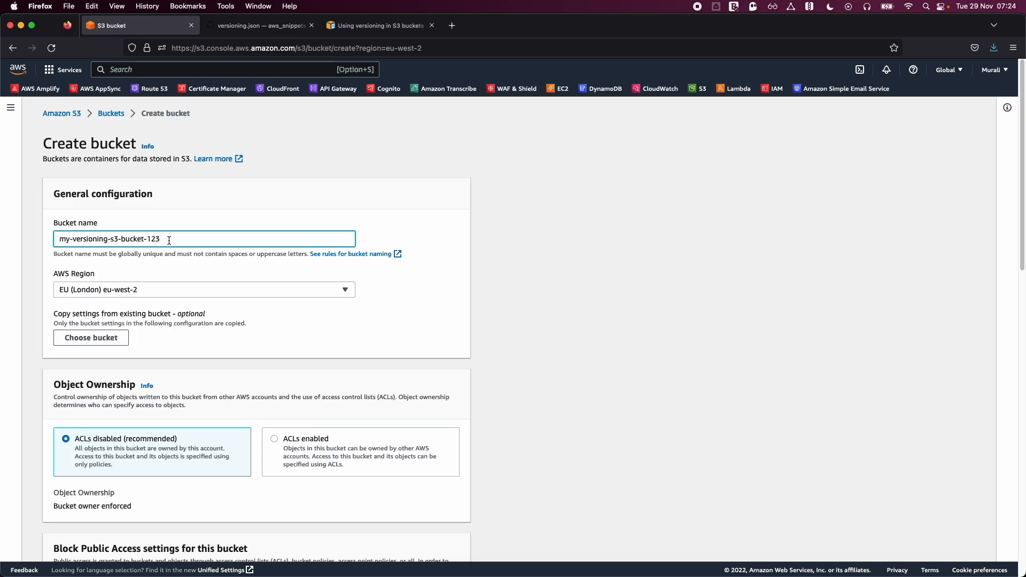
Create the bucket with Block all public access turned off and the public access warning acknowledged.
{"action": "scroll", "coordinate": [508, 409], "scroll_direction": "down", "scroll_amount": 5}
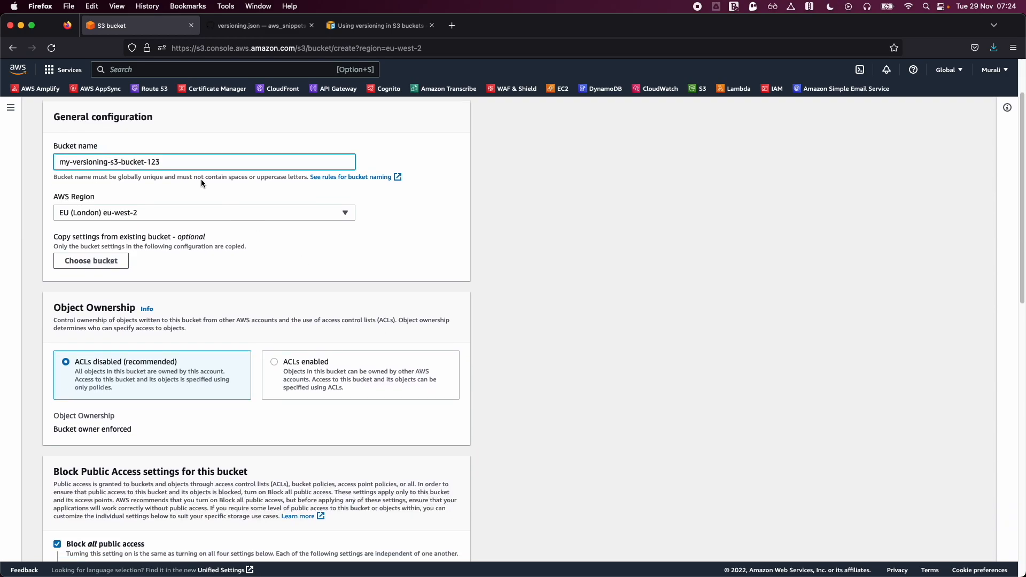
{"action": "scroll", "coordinate": [396, 424], "scroll_direction": "down", "scroll_amount": 7}
{"action": "left_click", "coordinate": [91, 315]}
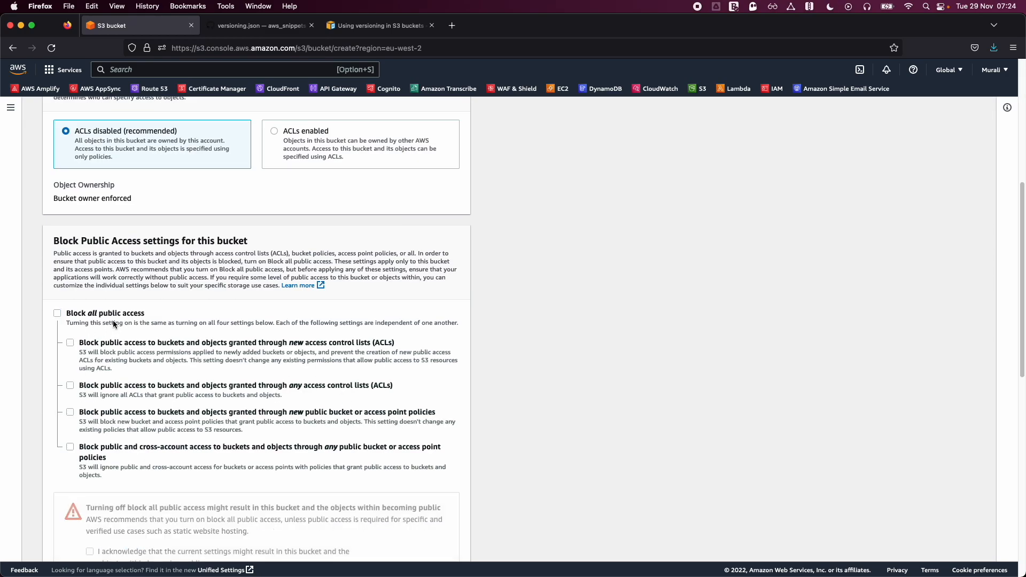
{"action": "scroll", "coordinate": [124, 360], "scroll_direction": "down", "scroll_amount": 6}
{"action": "left_click", "coordinate": [134, 415]}
{"action": "scroll", "coordinate": [432, 444], "scroll_direction": "down", "scroll_amount": 14}
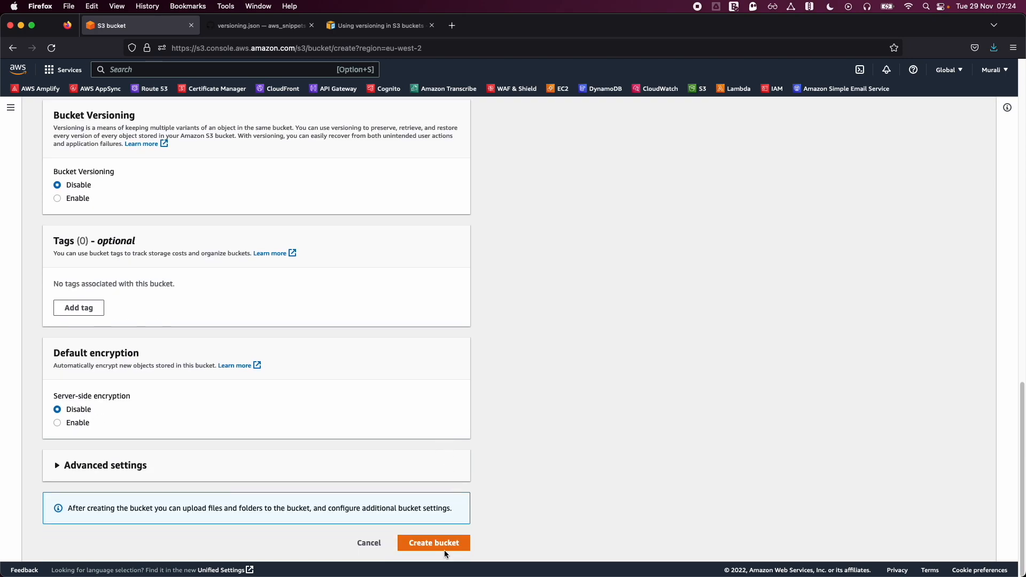
{"action": "left_click", "coordinate": [443, 547]}
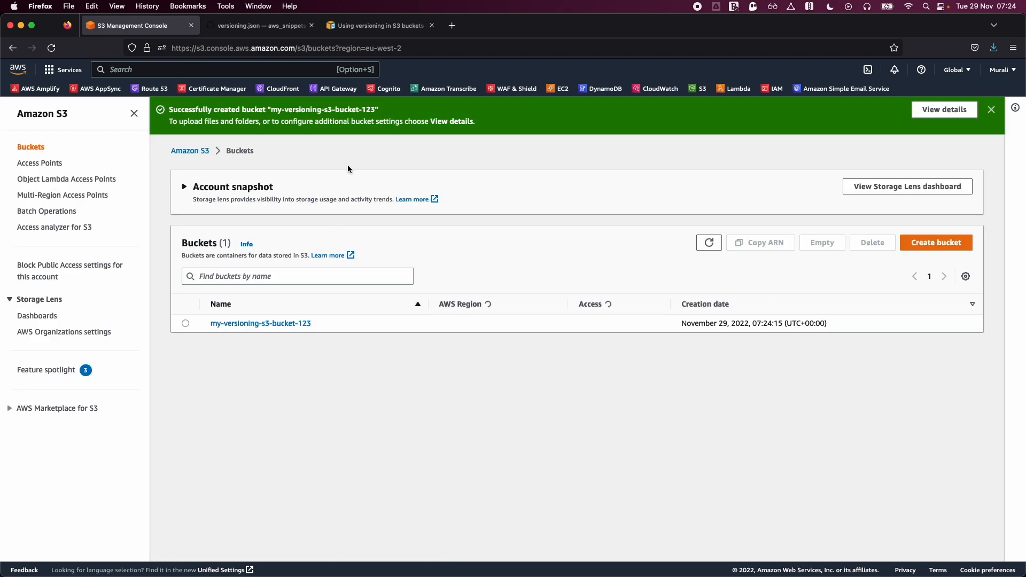
{"action": "left_click", "coordinate": [992, 112]}
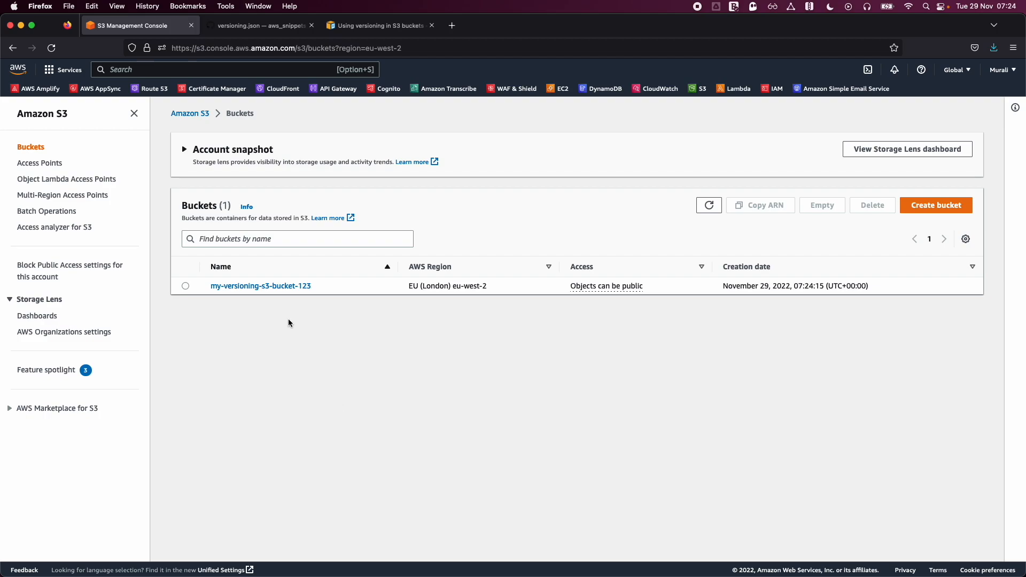
Open the properties of my-versioning-s3-bucket-123 and examine its Bucket Versioning setting.
{"action": "left_click", "coordinate": [284, 288]}
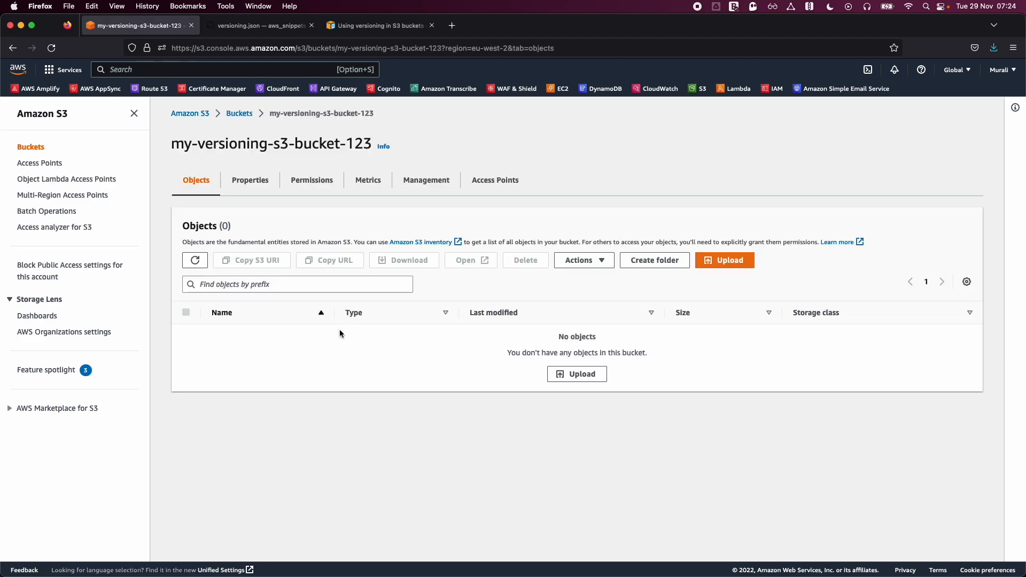
{"action": "left_click", "coordinate": [251, 182]}
{"action": "scroll", "coordinate": [363, 379], "scroll_direction": "down", "scroll_amount": 3}
{"action": "scroll", "coordinate": [367, 389], "scroll_direction": "up", "scroll_amount": 2}
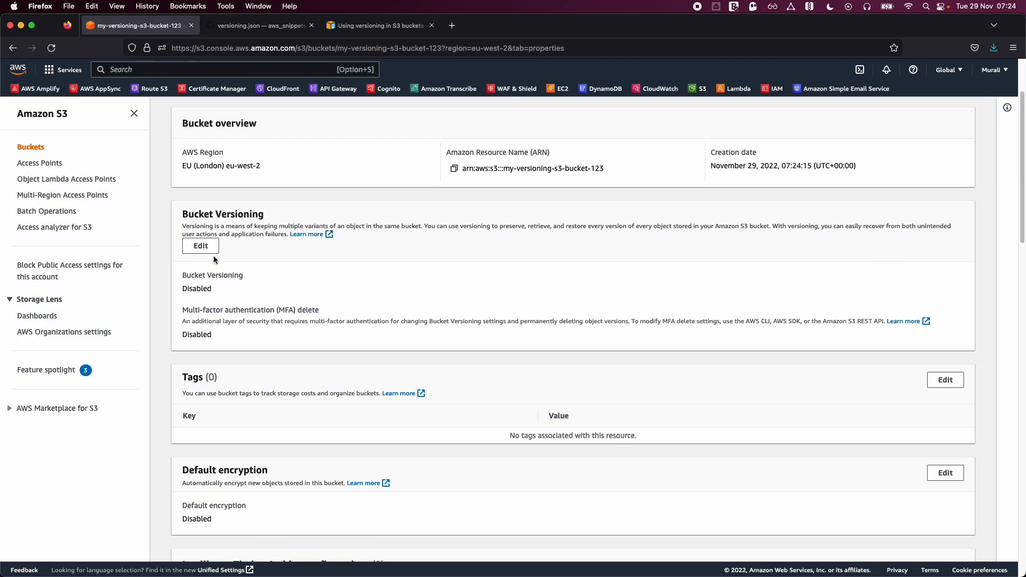
{"action": "scroll", "coordinate": [213, 255], "scroll_direction": "up", "scroll_amount": 3}
{"action": "scroll", "coordinate": [251, 278], "scroll_direction": "down", "scroll_amount": 1}
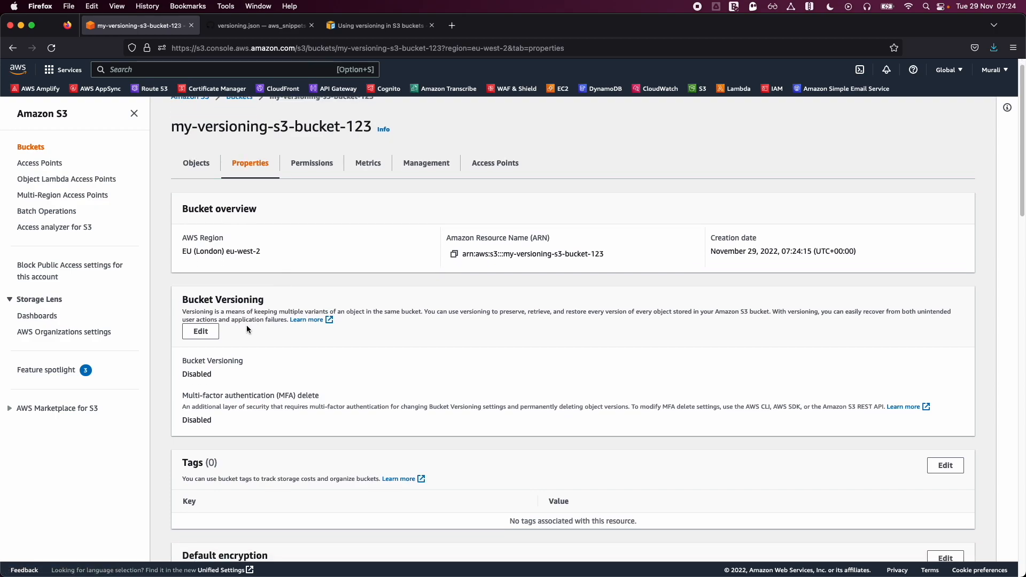
{"action": "left_click_drag", "start_coordinate": [178, 296], "coordinate": [267, 296]}
{"action": "left_click", "coordinate": [249, 329]}
{"action": "left_click_drag", "start_coordinate": [224, 380], "coordinate": [186, 375]}
Enable Bucket Versioning for the bucket, save the change, and check the setting in the bucket properties.
{"action": "left_click", "coordinate": [203, 334]}
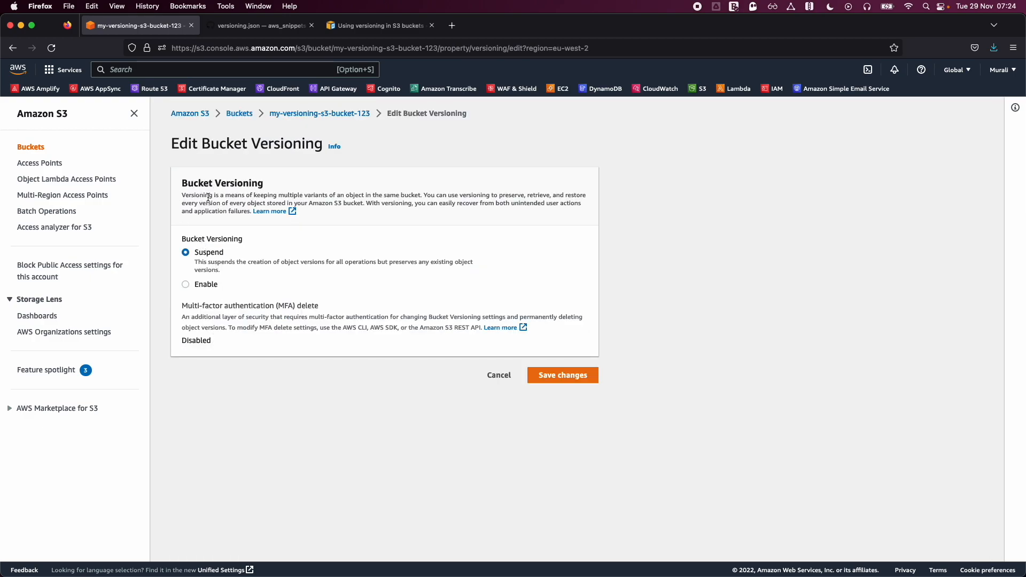
{"action": "left_click", "coordinate": [206, 286]}
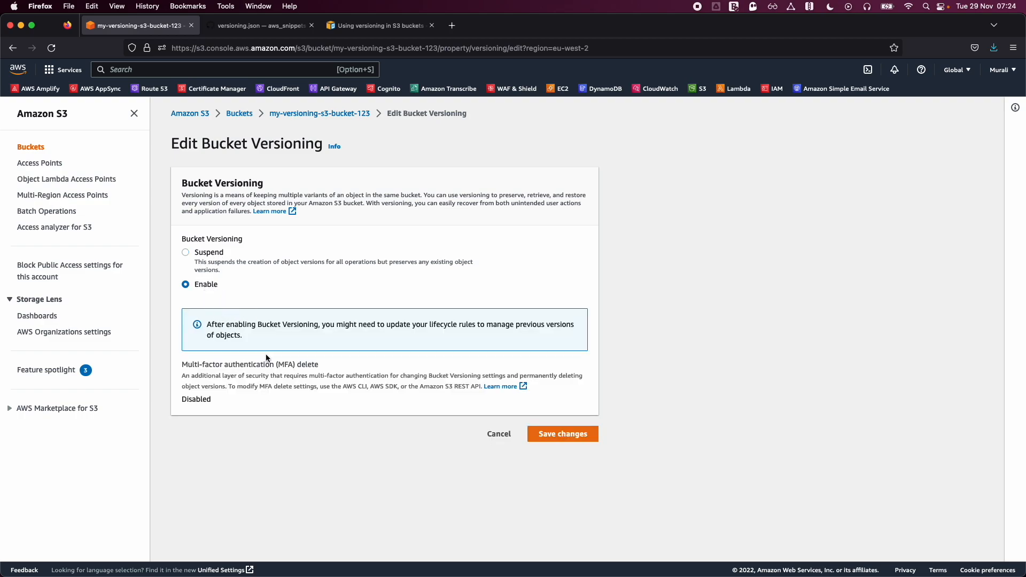
{"action": "left_click", "coordinate": [563, 434]}
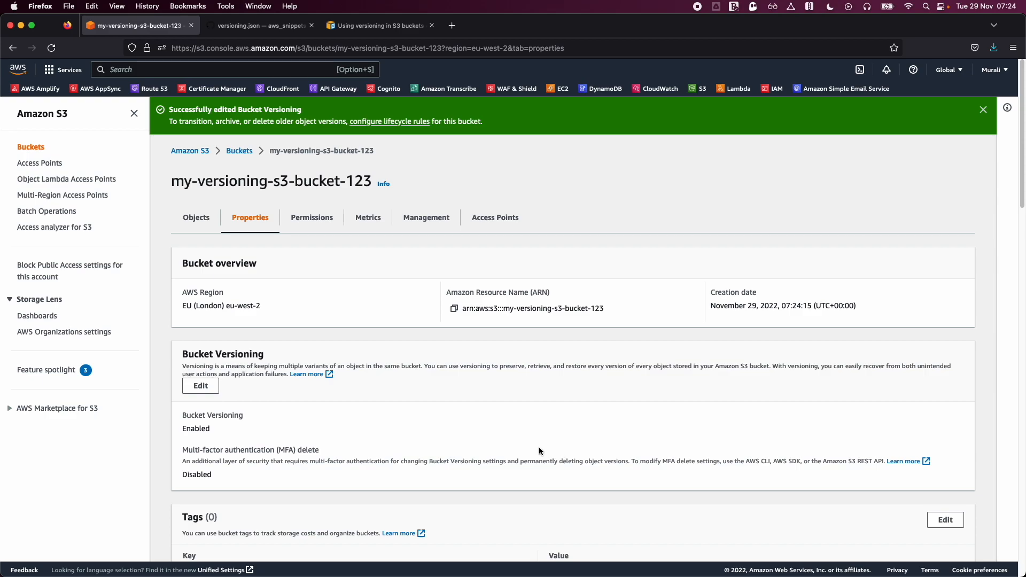
{"action": "scroll", "coordinate": [310, 305], "scroll_direction": "down", "scroll_amount": 3}
{"action": "left_click_drag", "start_coordinate": [187, 309], "coordinate": [237, 316]}
{"action": "left_click", "coordinate": [235, 316]}
{"action": "scroll", "coordinate": [258, 335], "scroll_direction": "up", "scroll_amount": 2}
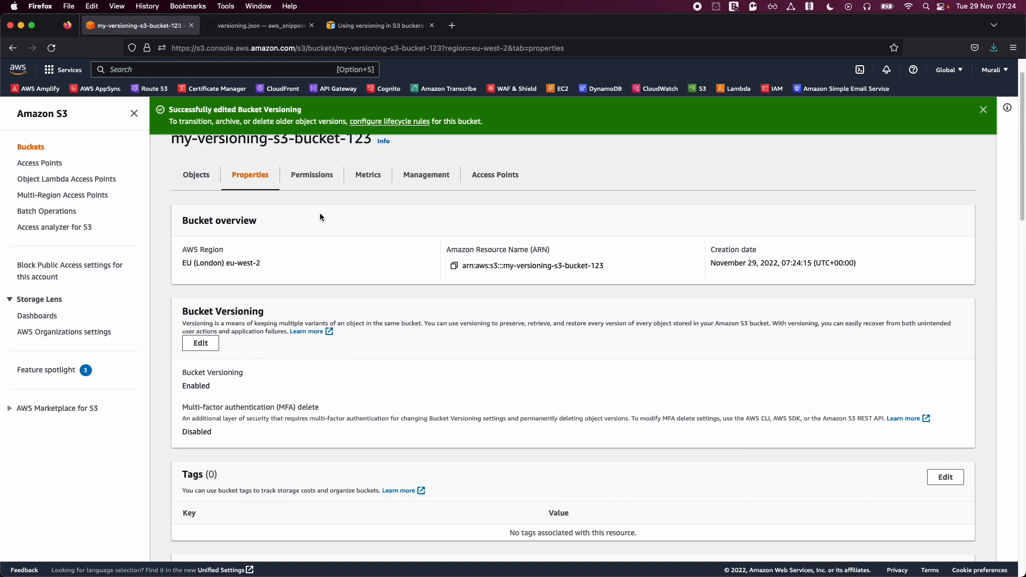
{"action": "left_click", "coordinate": [983, 110]}
Open the bucket policy for editing from the permissions of my-versioning-s3-bucket-123.
{"action": "left_click", "coordinate": [312, 180]}
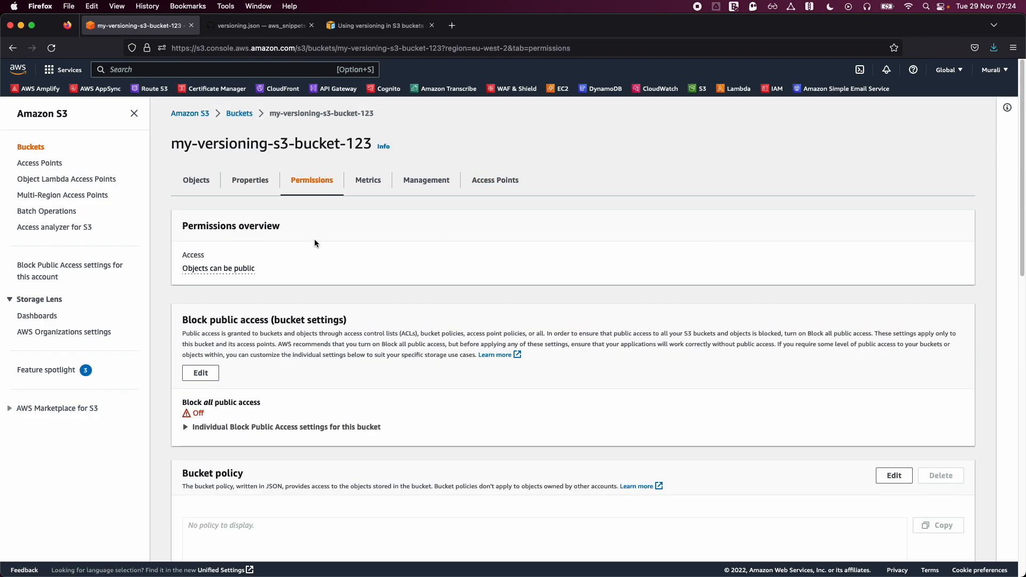
{"action": "scroll", "coordinate": [376, 391], "scroll_direction": "down", "scroll_amount": 7}
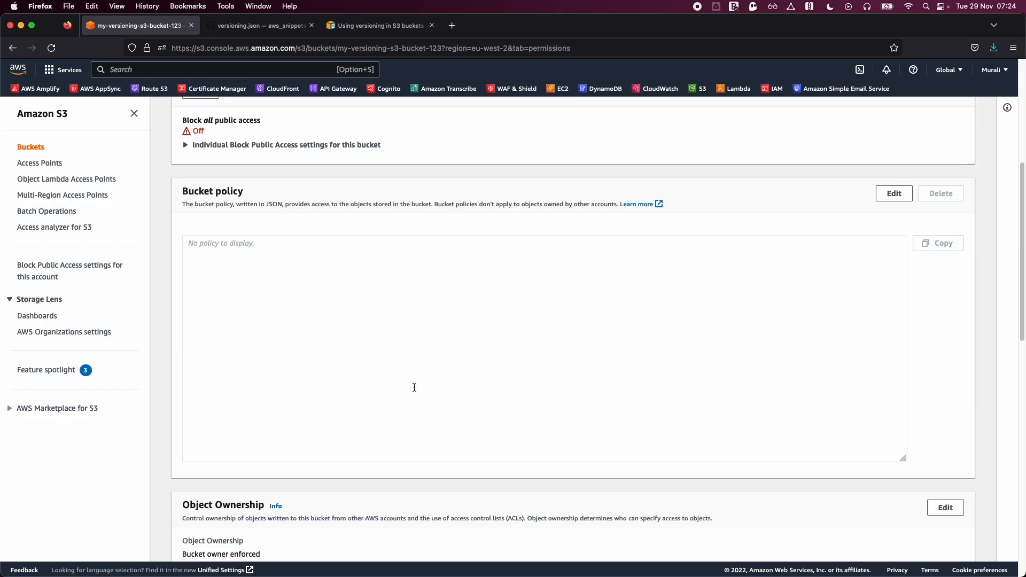
{"action": "left_click", "coordinate": [909, 196]}
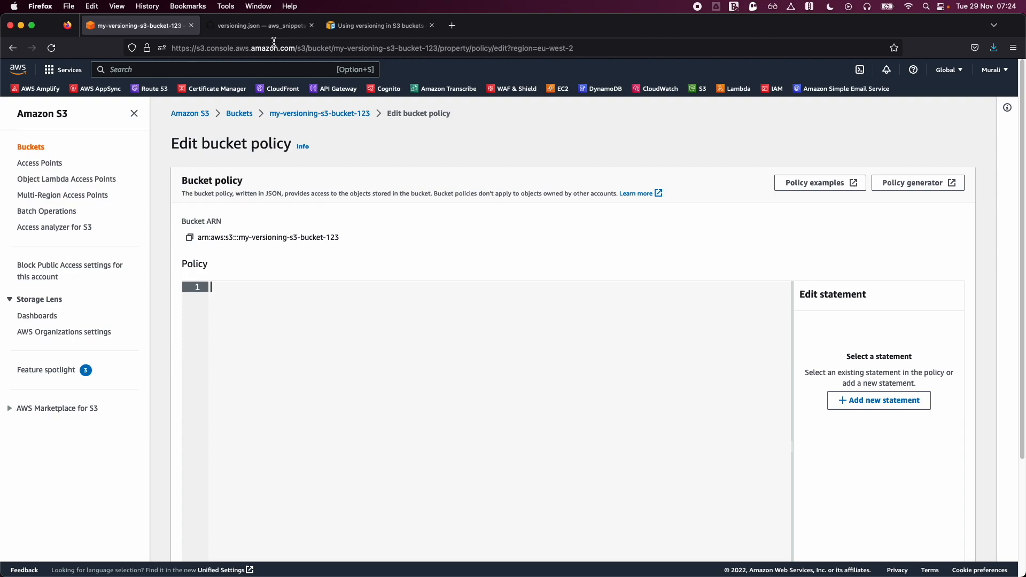
Switch to the aws_snippets repository on GitHub, show versioning.json in its s3 folder, and copy the file's entire policy.
{"action": "left_click", "coordinate": [270, 30]}
{"action": "left_click", "coordinate": [316, 206]}
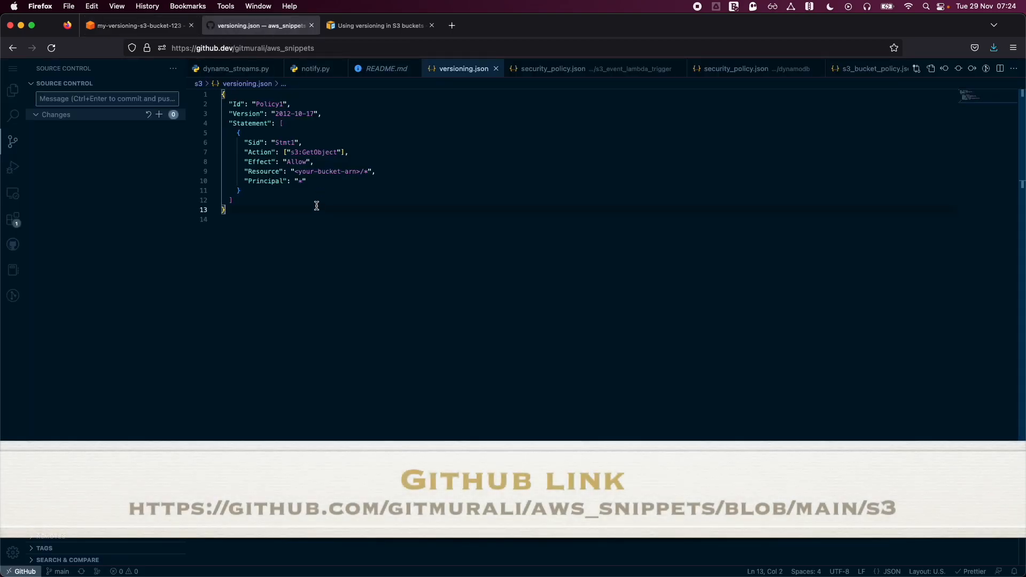
{"action": "double_click", "coordinate": [279, 50]}
{"action": "left_click", "coordinate": [348, 46]}
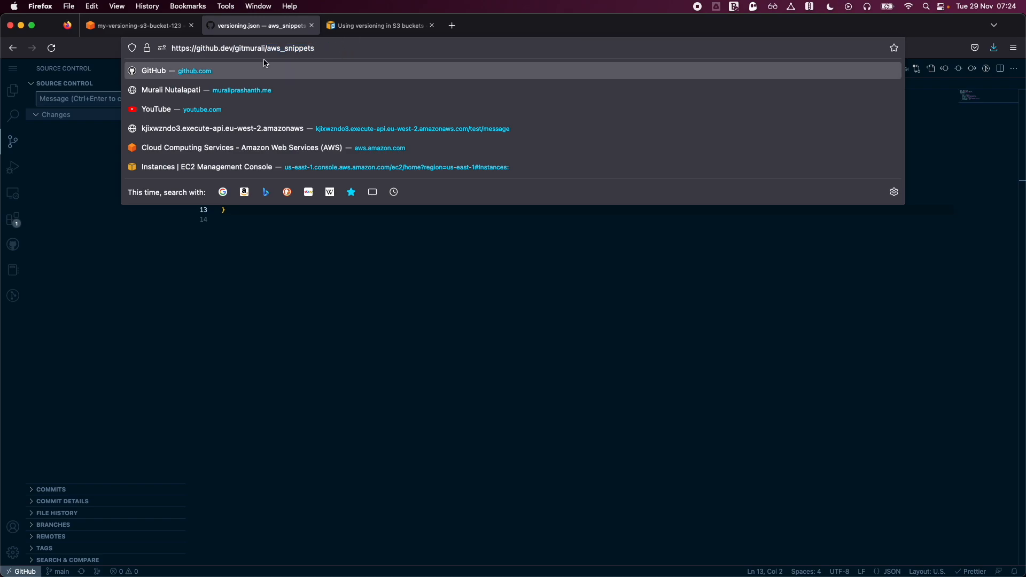
{"action": "left_click", "coordinate": [415, 245]}
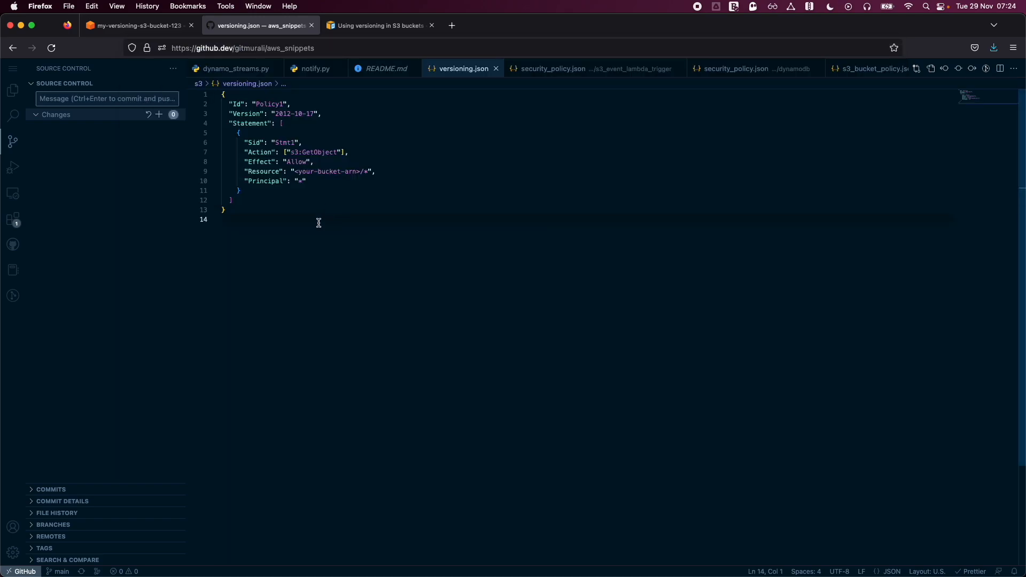
{"action": "key", "text": "super+shift+e"}
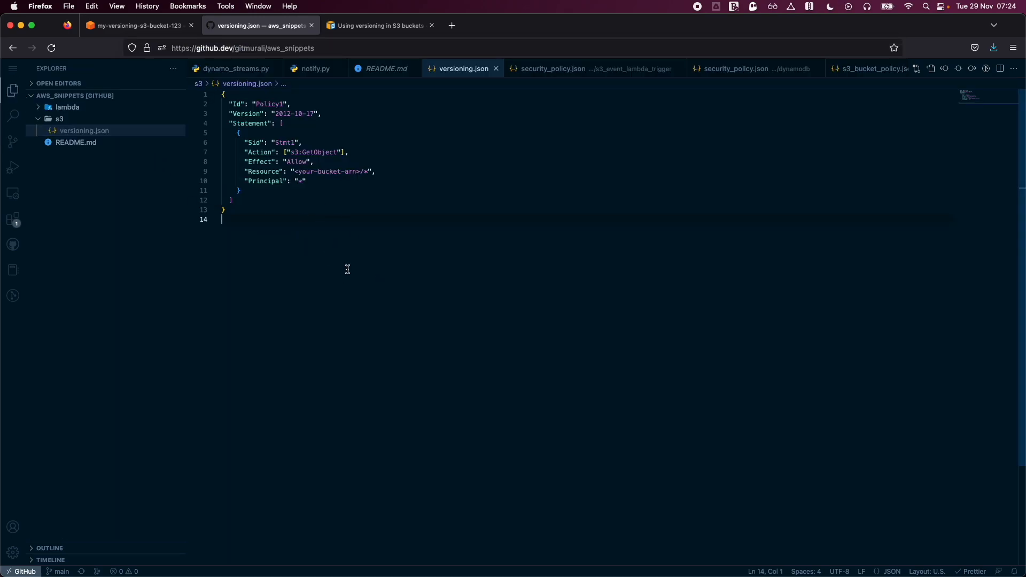
{"action": "key", "text": "super+a"}
{"action": "key", "text": "super+c"}
Return to the S3 console and paste the copied JSON into the empty bucket policy.
{"action": "left_click", "coordinate": [377, 27]}
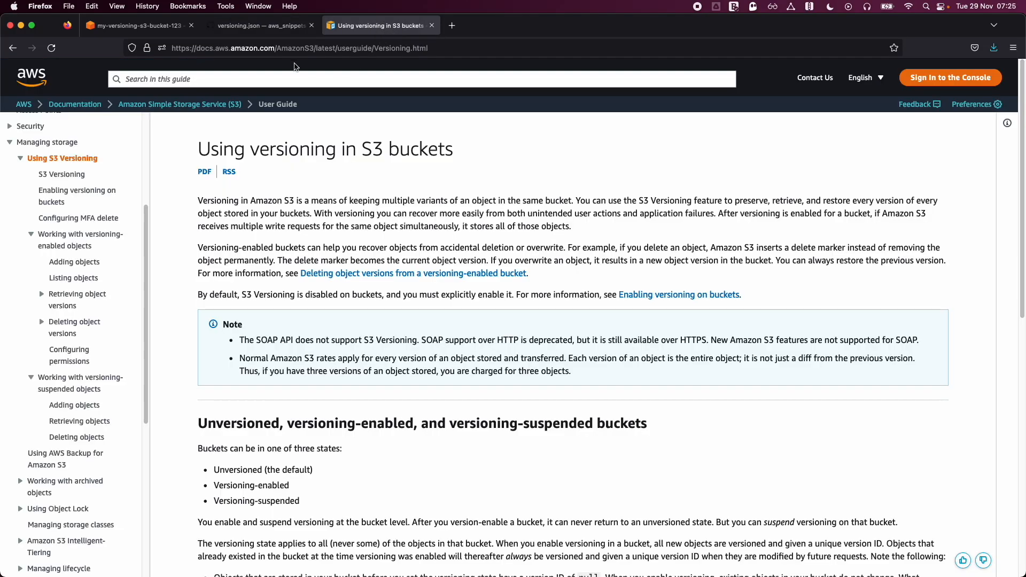
{"action": "left_click", "coordinate": [159, 28]}
{"action": "key", "text": "super+v"}
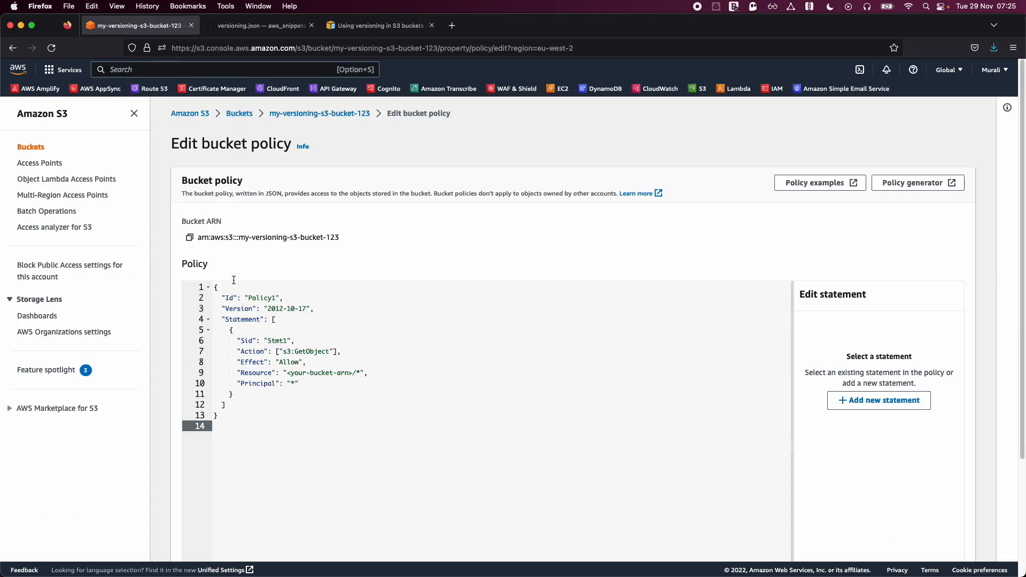
Replace the <your-bucket-arn> placeholder in the policy's Resource line with the copied bucket ARN arn:aws:s3:::my-versioning-s3-bucket-123.
{"action": "left_click", "coordinate": [189, 237]}
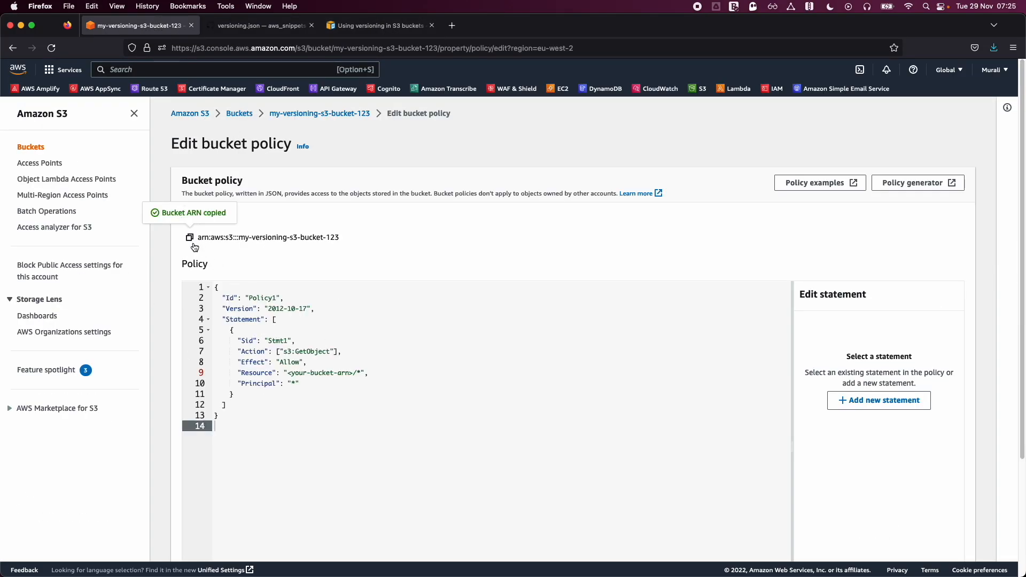
{"action": "left_click", "coordinate": [288, 372]}
{"action": "left_click", "coordinate": [353, 372], "text": "shift"}
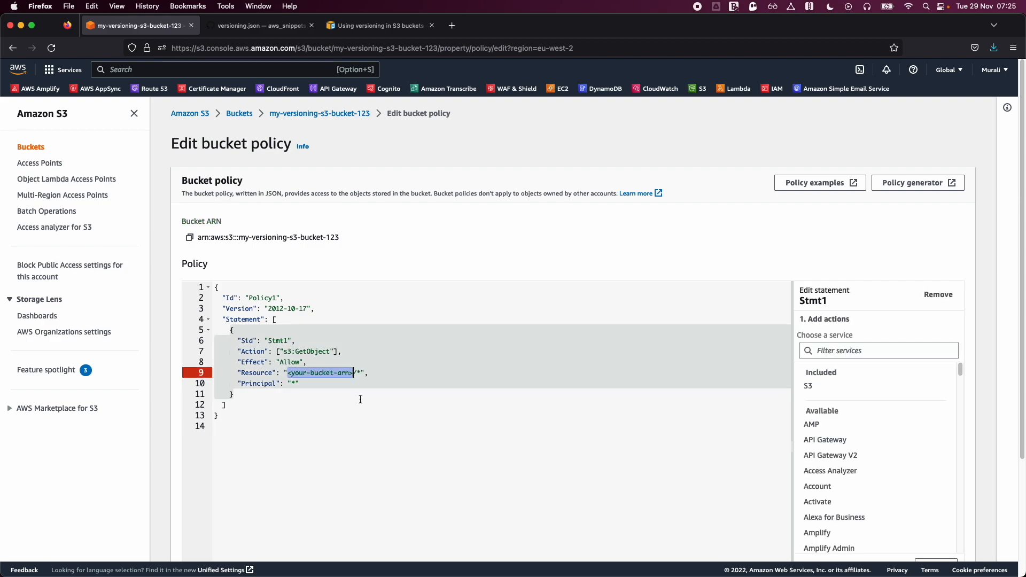
{"action": "key", "text": "super+v"}
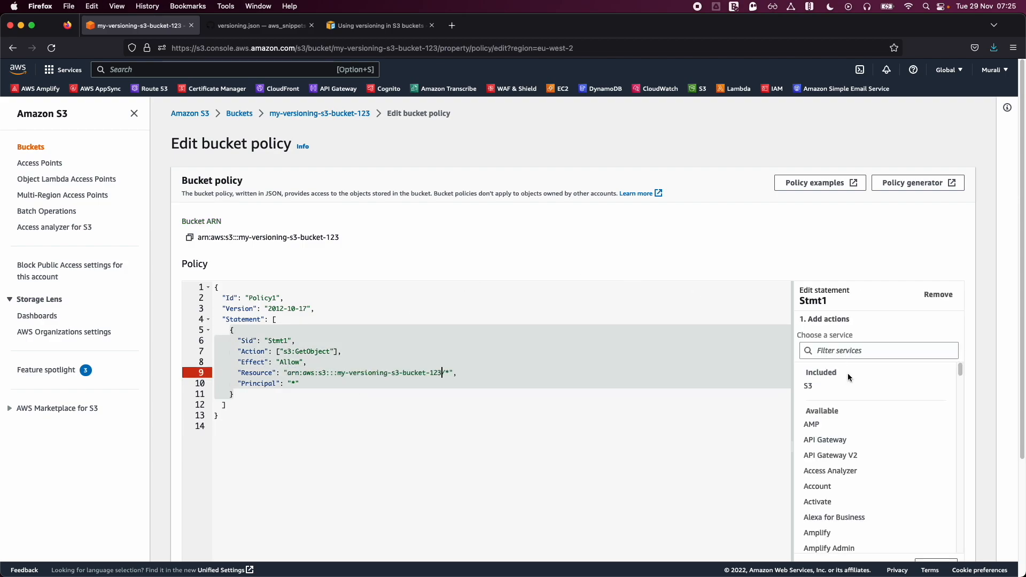
Check the s3:GetObject action in the policy statement and save the bucket policy.
{"action": "double_click", "coordinate": [302, 352]}
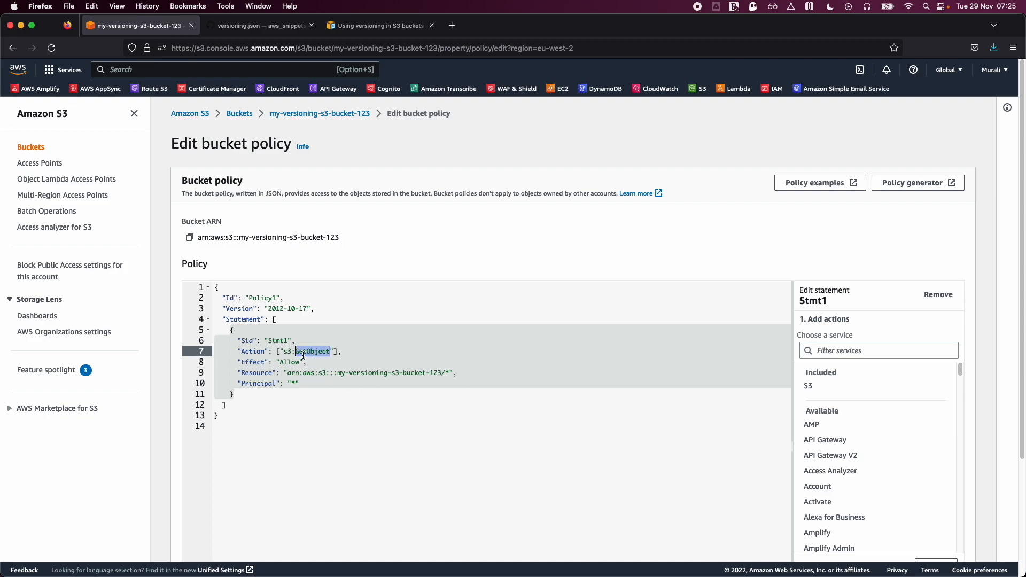
{"action": "scroll", "coordinate": [874, 402], "scroll_direction": "down", "scroll_amount": 5}
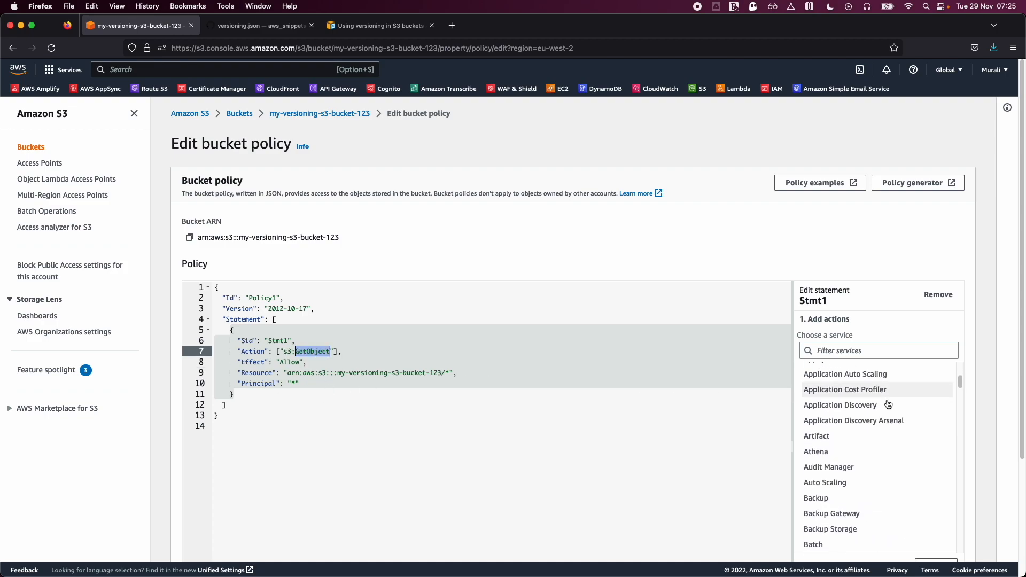
{"action": "scroll", "coordinate": [974, 378], "scroll_direction": "down", "scroll_amount": 3}
{"action": "left_click", "coordinate": [954, 541]}
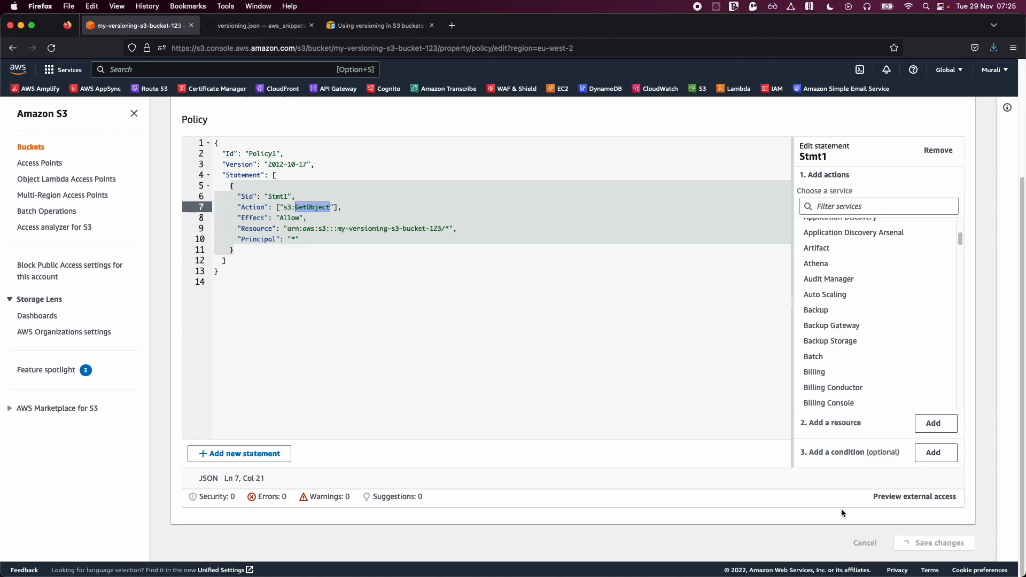
Show the bucket's object list and check the access label under the bucket name.
{"action": "scroll", "coordinate": [485, 396], "scroll_direction": "down", "scroll_amount": 5}
{"action": "scroll", "coordinate": [484, 392], "scroll_direction": "up", "scroll_amount": 6}
{"action": "left_click", "coordinate": [195, 233]}
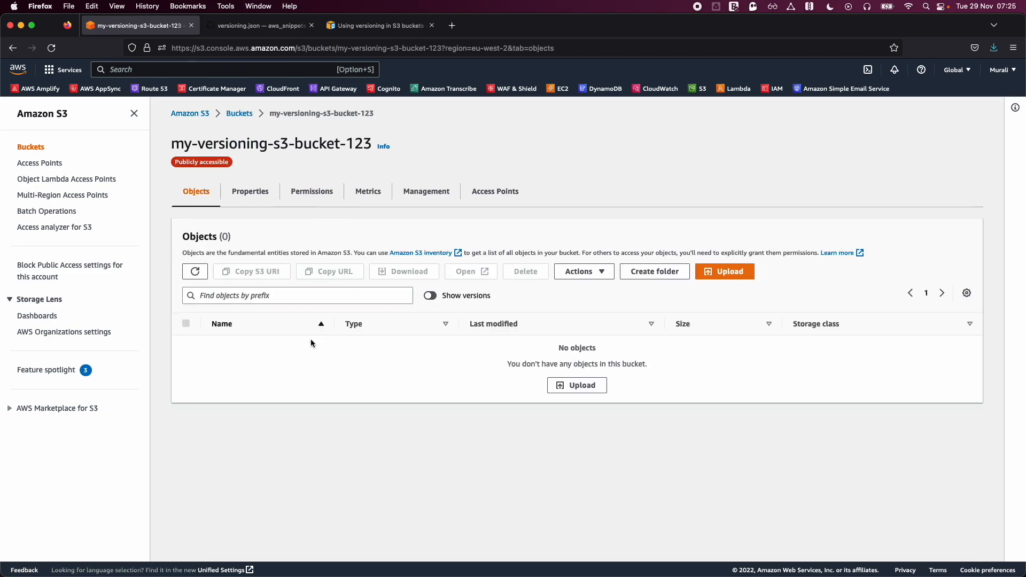
{"action": "left_click_drag", "start_coordinate": [225, 162], "coordinate": [170, 163]}
{"action": "left_click", "coordinate": [357, 349]}
Start an upload to the bucket, review the text of the local example.txt file in TextEdit, and close the file.
{"action": "left_click", "coordinate": [727, 272]}
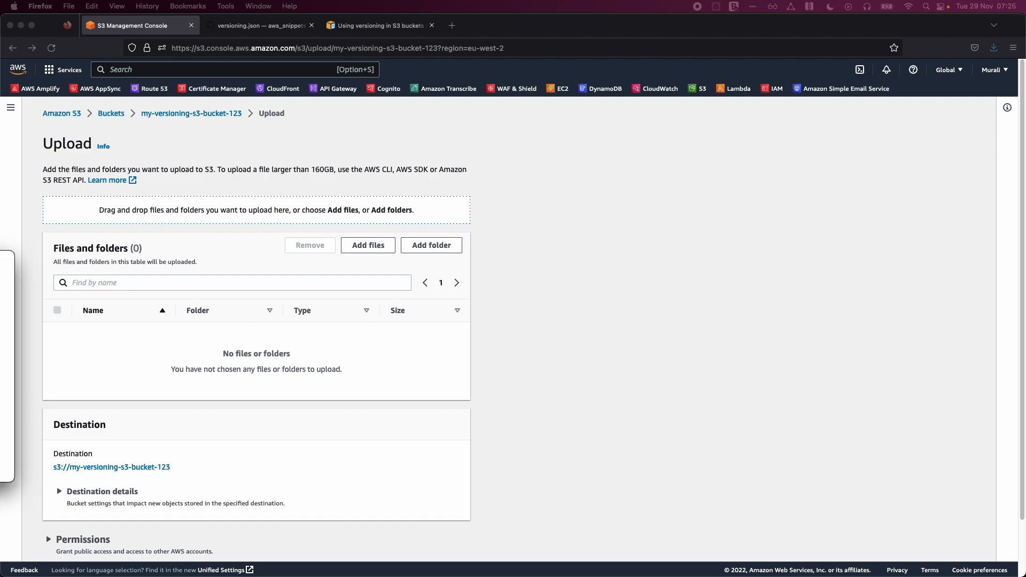
{"action": "left_click_drag", "start_coordinate": [456, 1], "coordinate": [456, 193]}
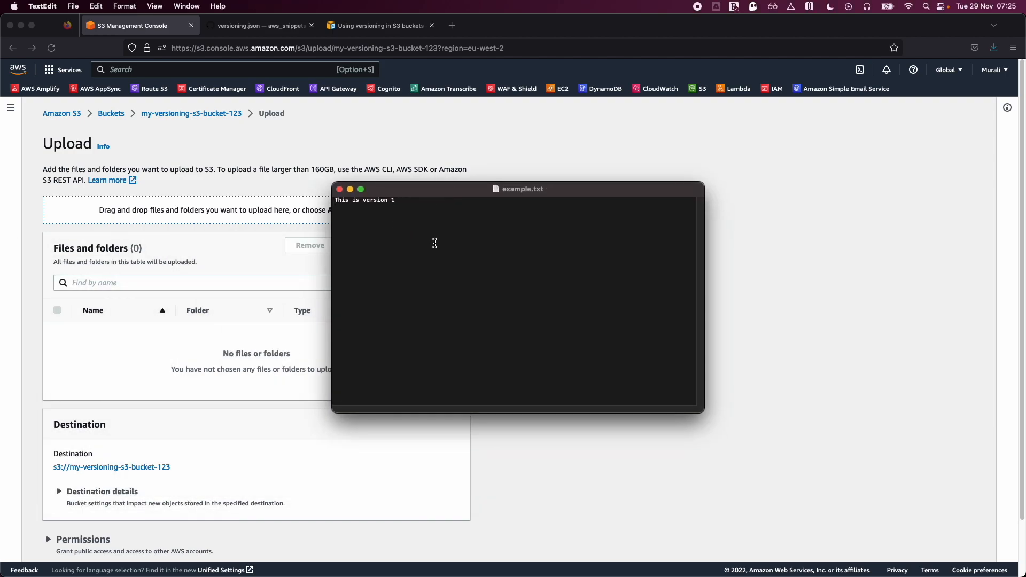
{"action": "key", "text": "super+a"}
{"action": "left_click", "coordinate": [494, 249]}
{"action": "left_click", "coordinate": [339, 189]}
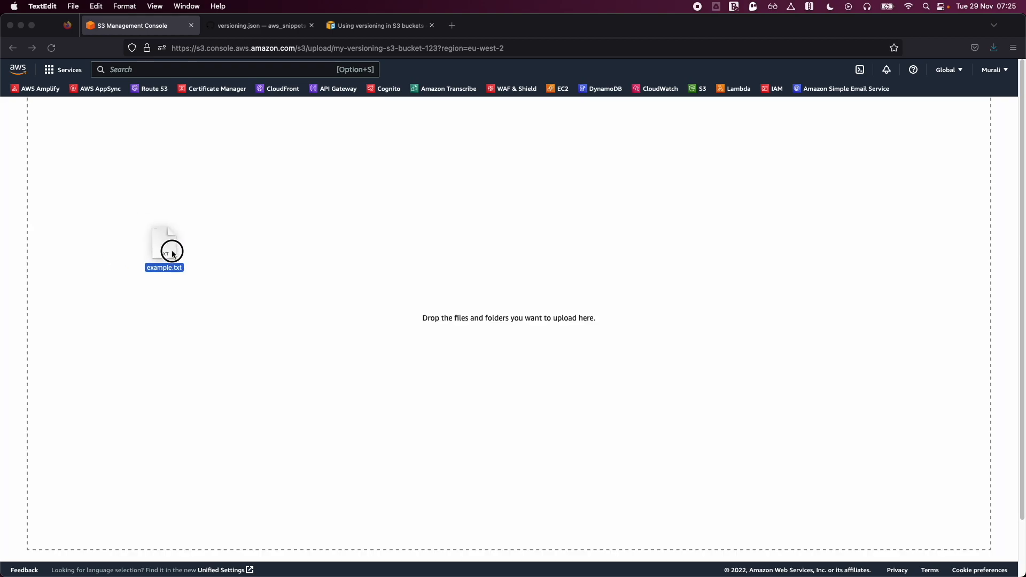
Upload example.txt to my-versioning-s3-bucket-123 and return to the bucket's object list.
{"action": "left_click_drag", "start_coordinate": [165, 248], "coordinate": [225, 321]}
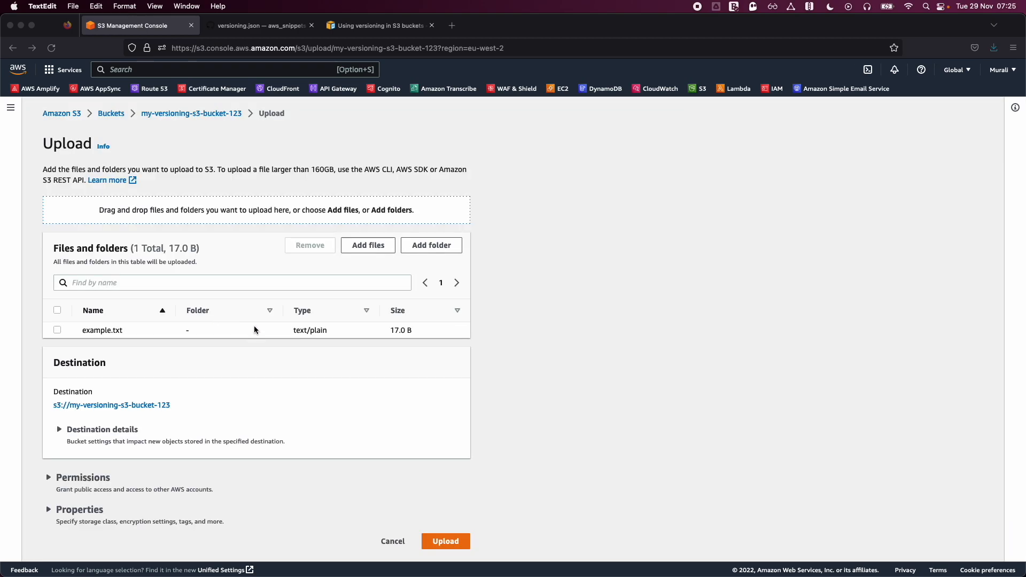
{"action": "left_click", "coordinate": [437, 543]}
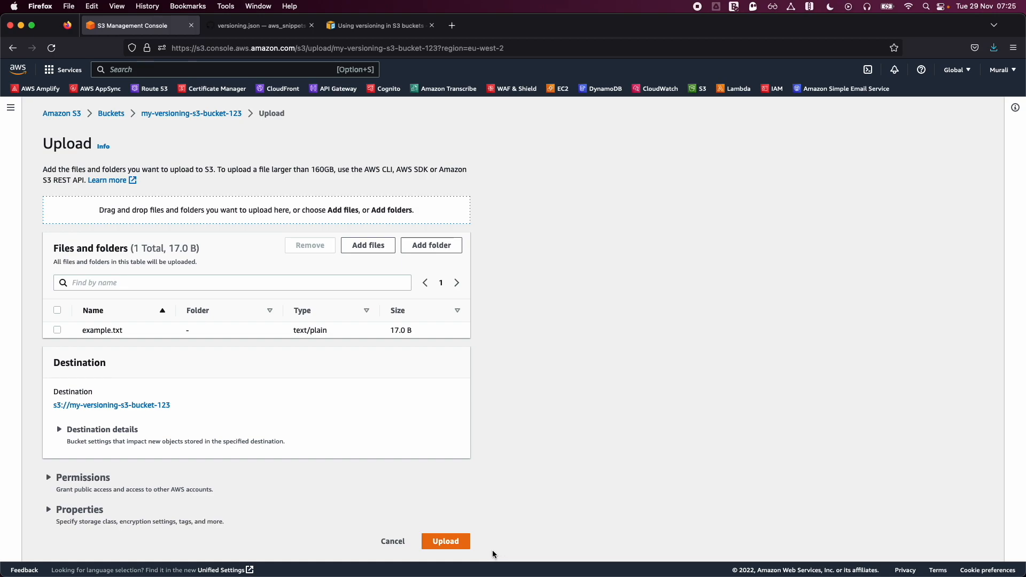
{"action": "left_click", "coordinate": [985, 158]}
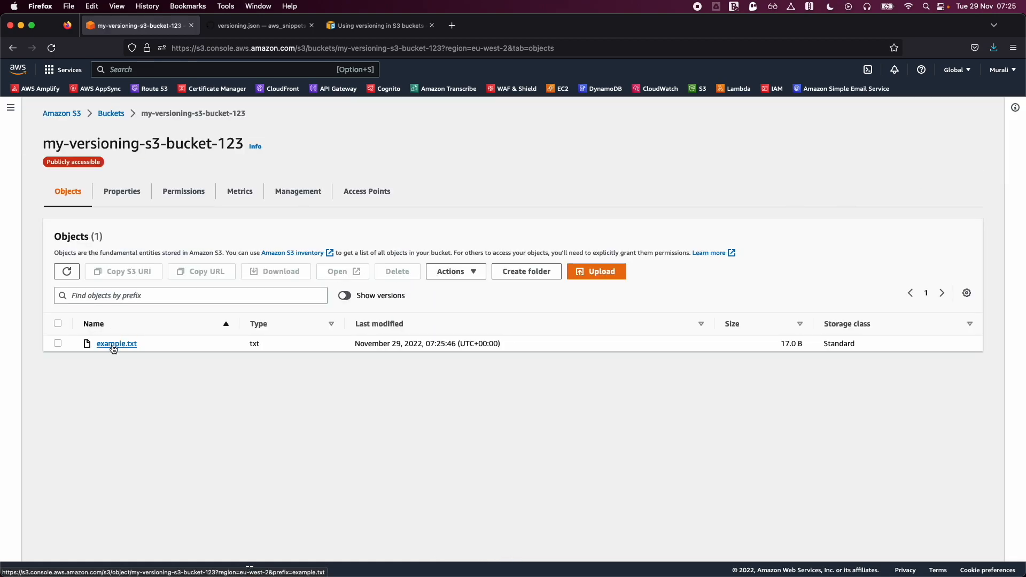
Copy the object URL of example.txt and load it in a new browser tab to check the text it serves.
{"action": "left_click", "coordinate": [57, 343]}
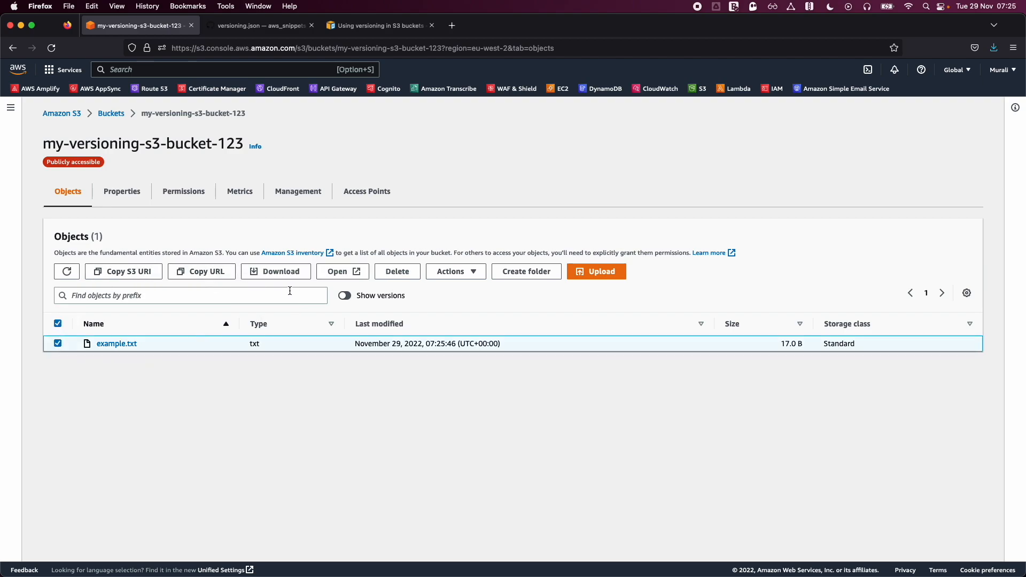
{"action": "left_click", "coordinate": [218, 275]}
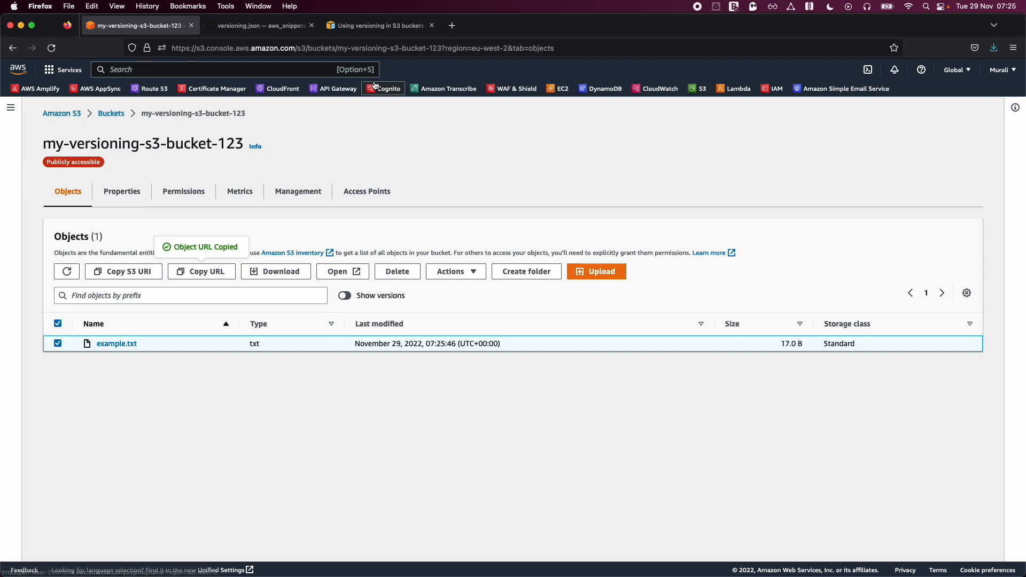
{"action": "left_click", "coordinate": [452, 26]}
{"action": "key", "text": "super+v"}
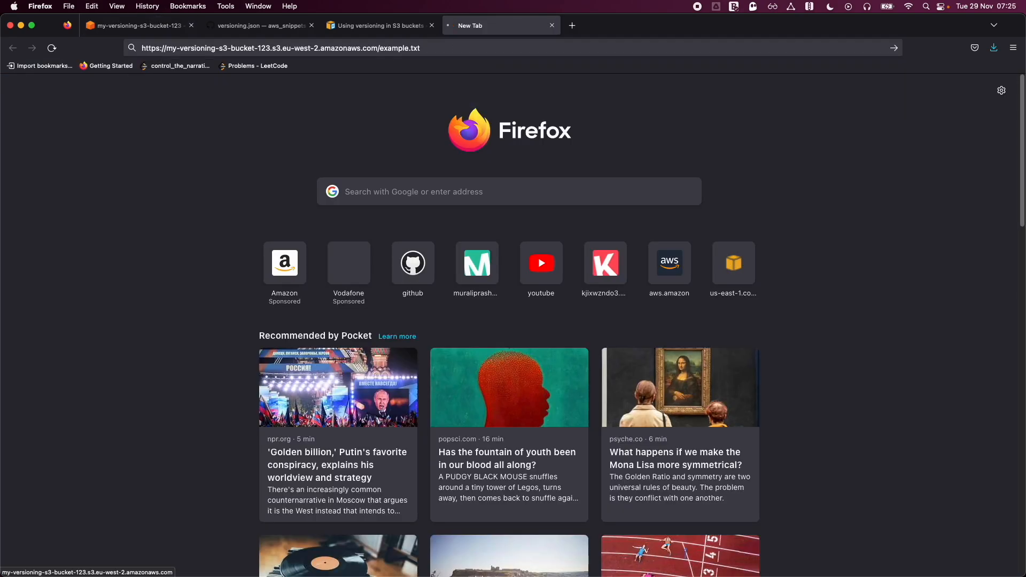
{"action": "key", "text": "Return"}
{"action": "left_click_drag", "start_coordinate": [87, 74], "coordinate": [4, 70]}
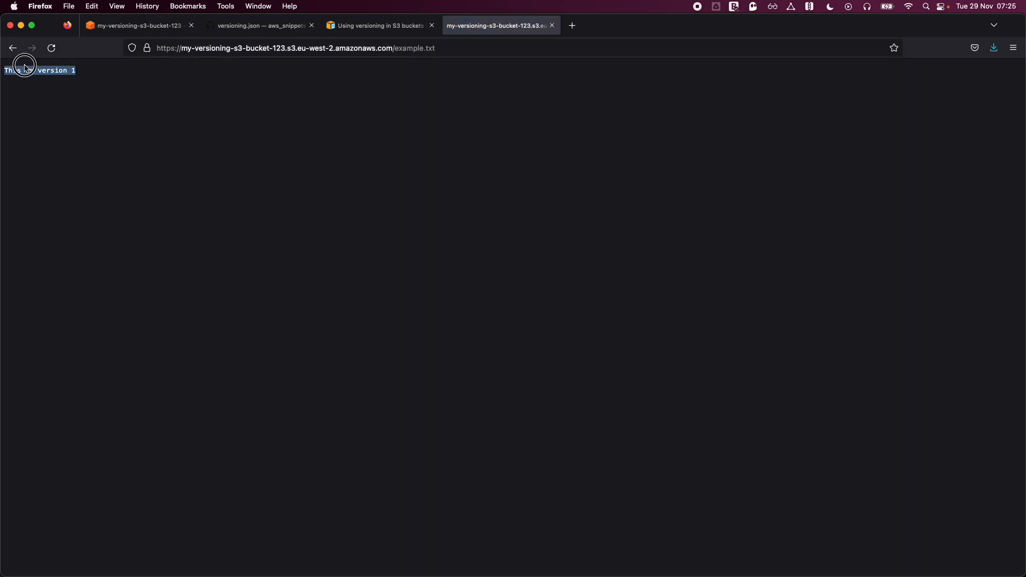
{"action": "left_click", "coordinate": [101, 99]}
{"action": "left_click_drag", "start_coordinate": [84, 73], "coordinate": [5, 71]}
{"action": "left_click", "coordinate": [11, 73]}
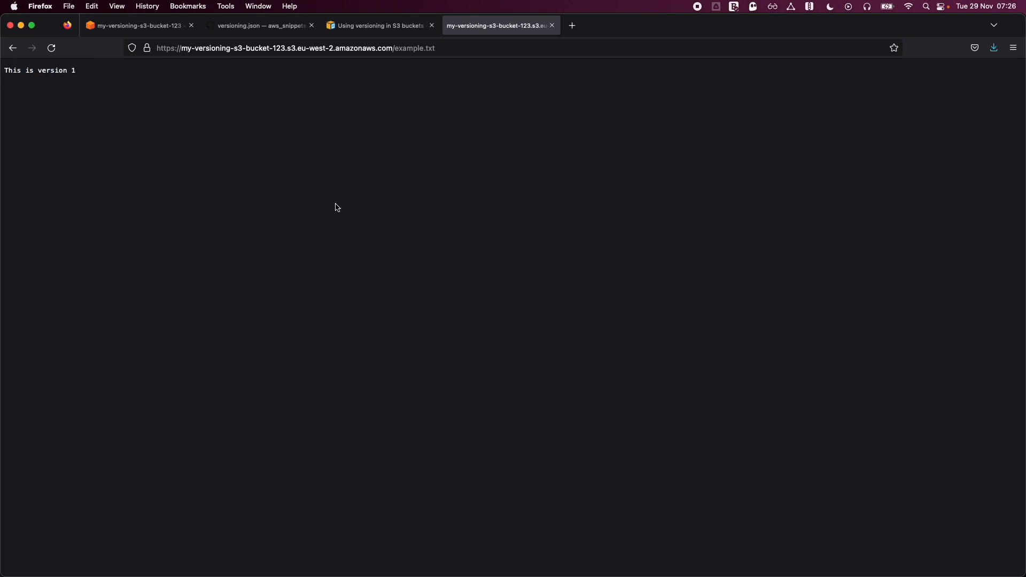
Return to the bucket's object list, deselect example.txt, and look at its version ID with object versions shown, then hide the versions.
{"action": "left_click", "coordinate": [158, 26]}
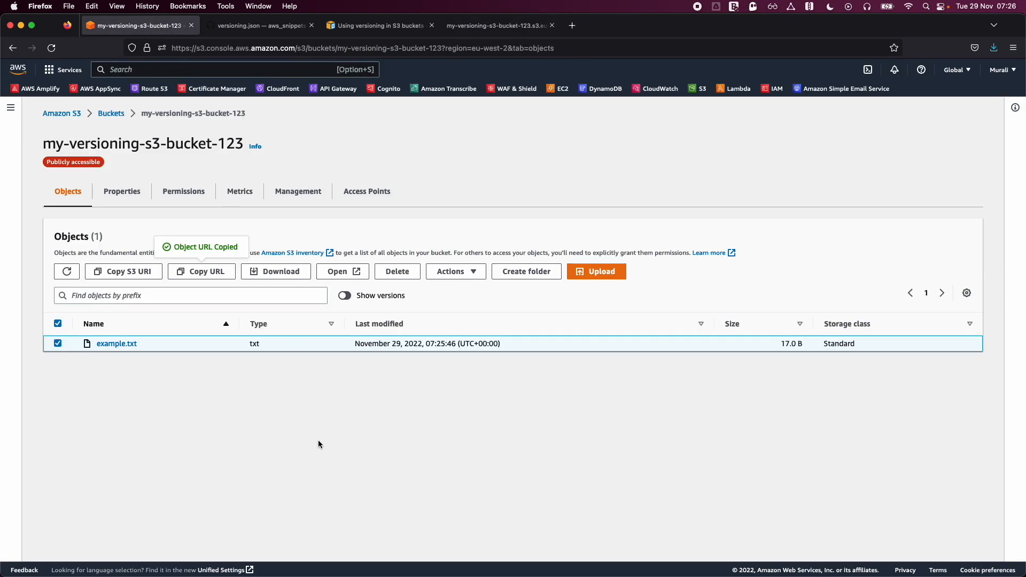
{"action": "left_click", "coordinate": [58, 324]}
{"action": "left_click", "coordinate": [60, 326]}
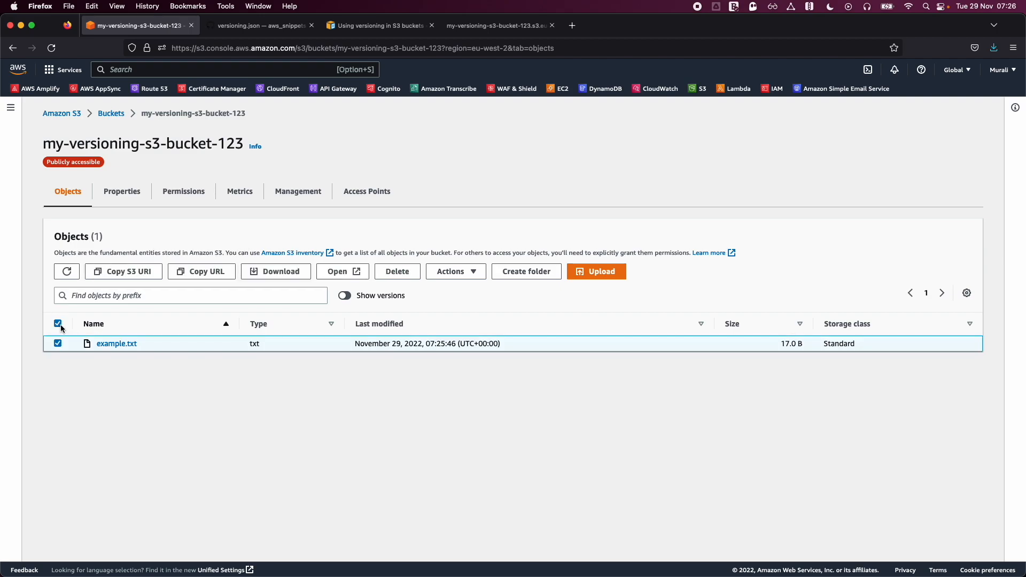
{"action": "left_click", "coordinate": [57, 323]}
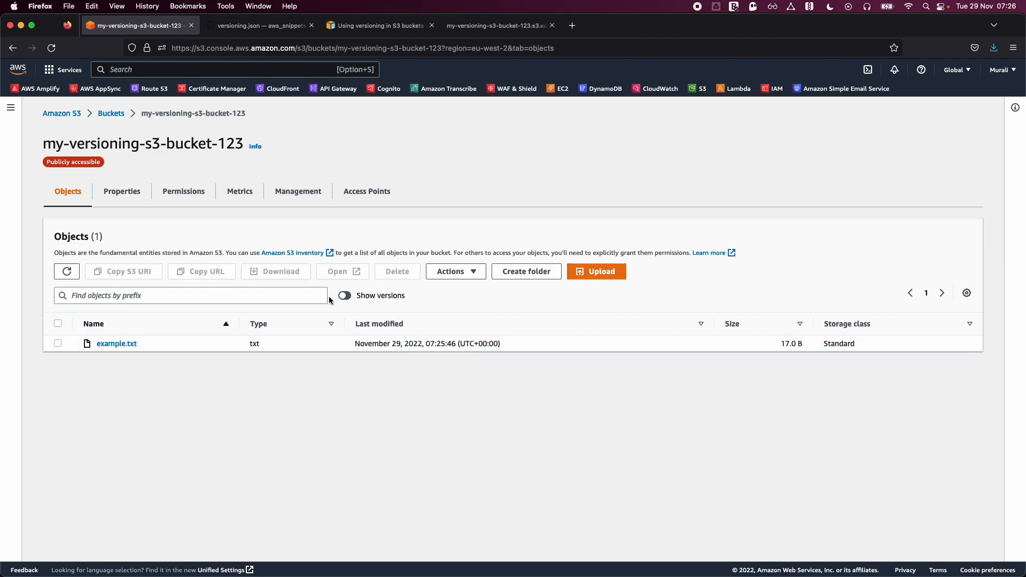
{"action": "left_click", "coordinate": [346, 296]}
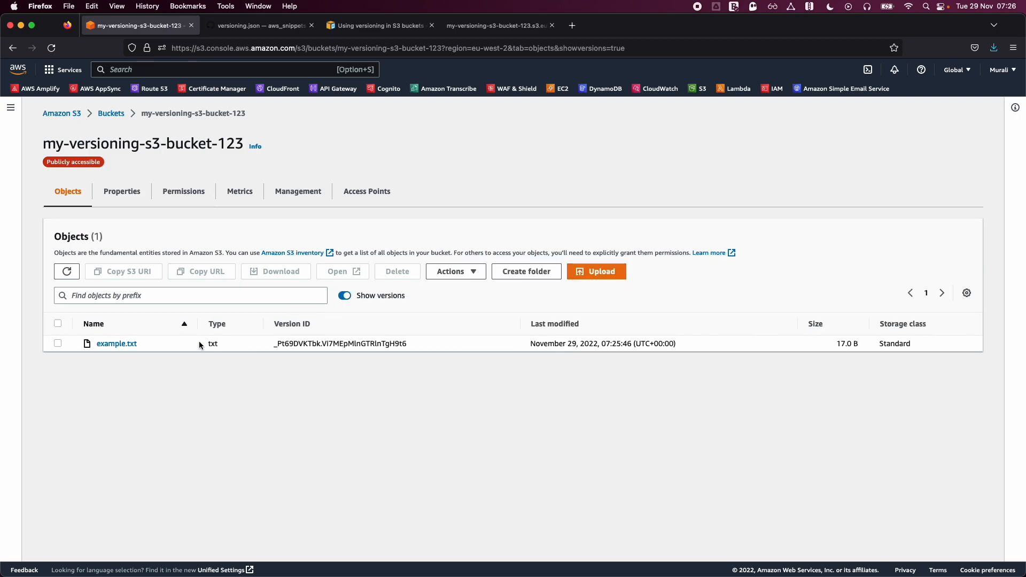
{"action": "left_click", "coordinate": [345, 297]}
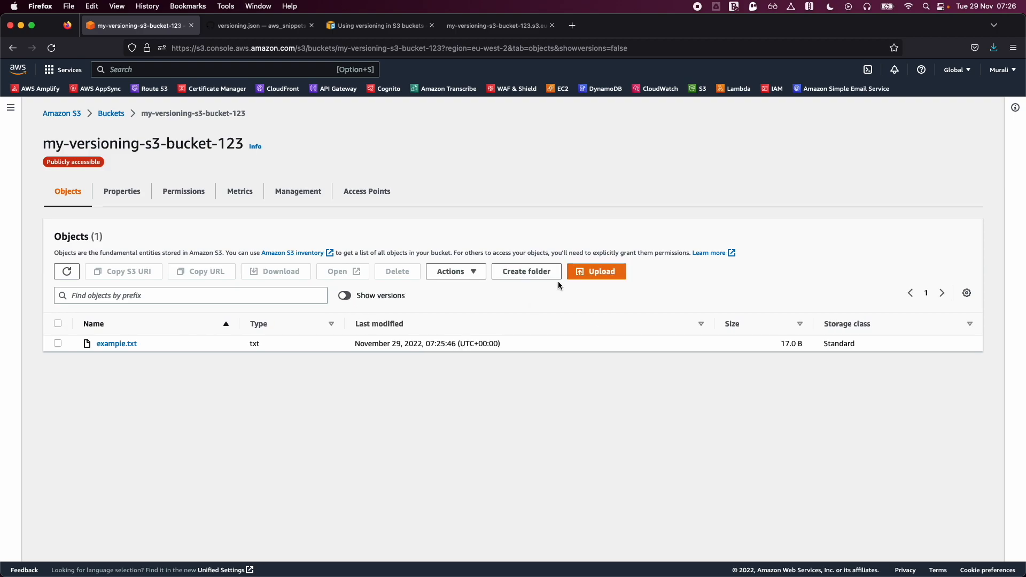
Start another upload, change the text of the local example.txt to "This is version 2", and save and close the file.
{"action": "left_click", "coordinate": [594, 272]}
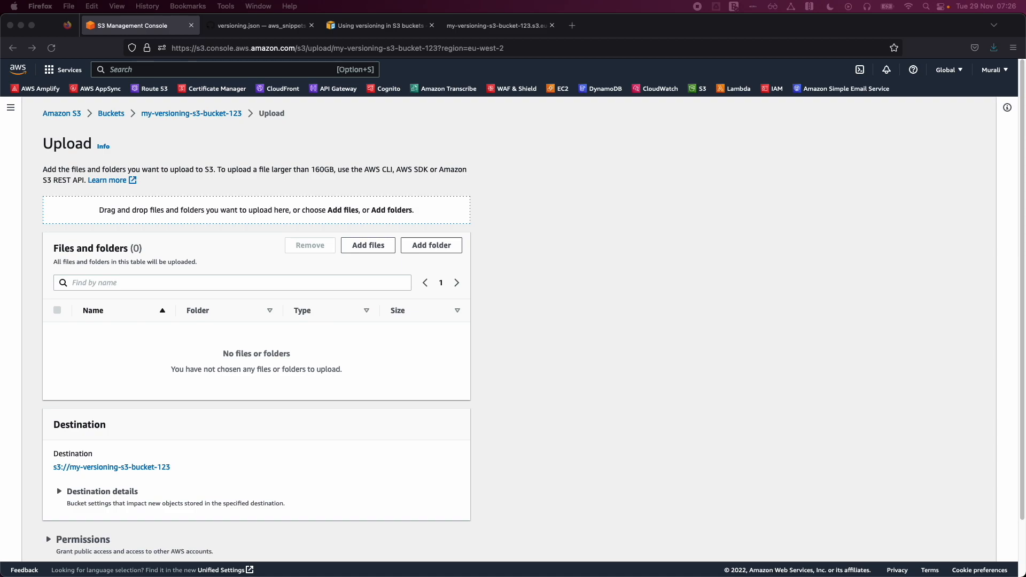
{"action": "left_click_drag", "start_coordinate": [239, 0], "coordinate": [239, 155]}
{"action": "key", "text": "BackSpace"}
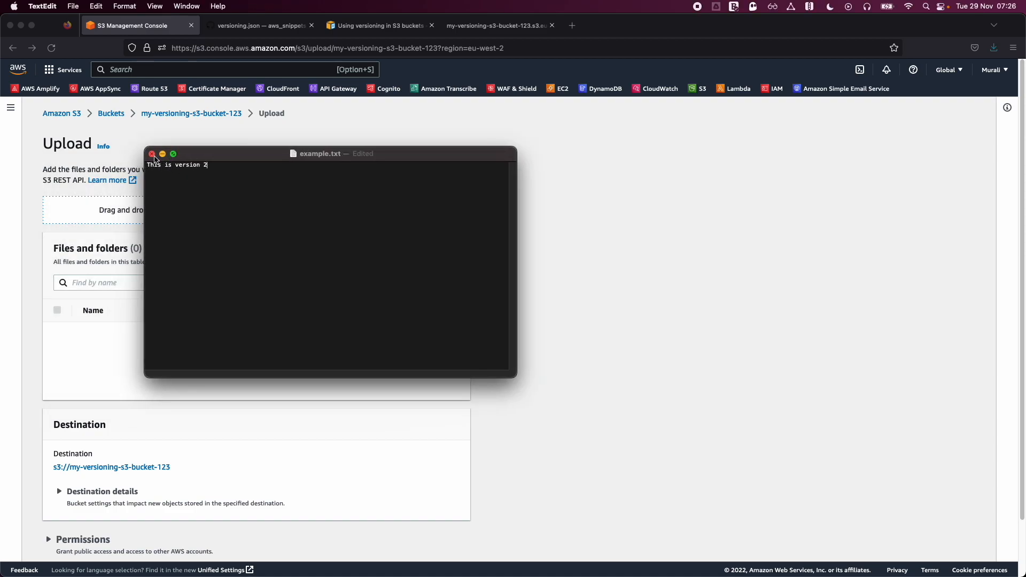
{"action": "key", "text": "super+s"}
{"action": "left_click", "coordinate": [153, 155]}
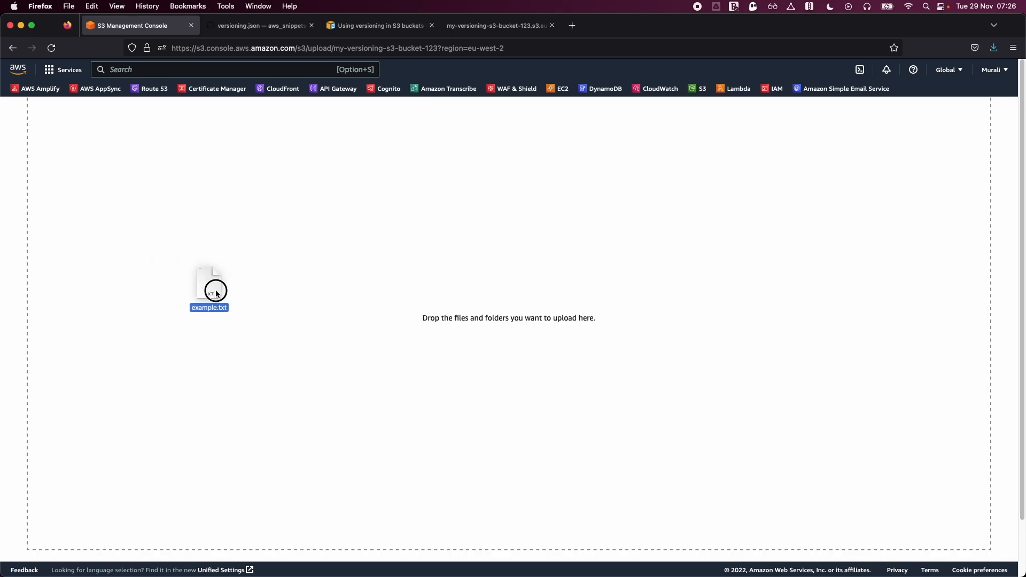
Upload the edited example.txt to the bucket and show all object versions in the object list.
{"action": "left_click_drag", "start_coordinate": [210, 291], "coordinate": [227, 295]}
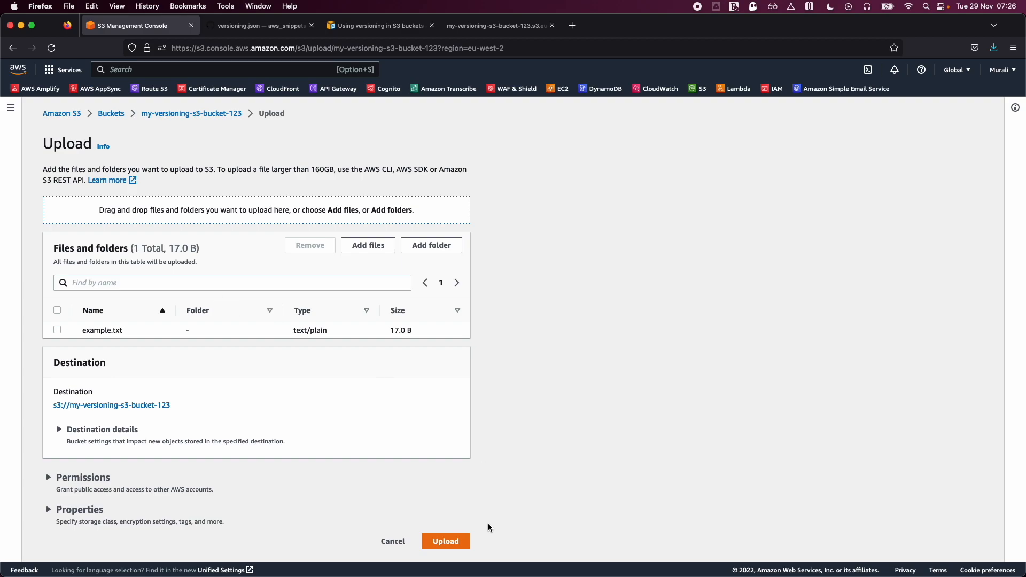
{"action": "left_click", "coordinate": [445, 541]}
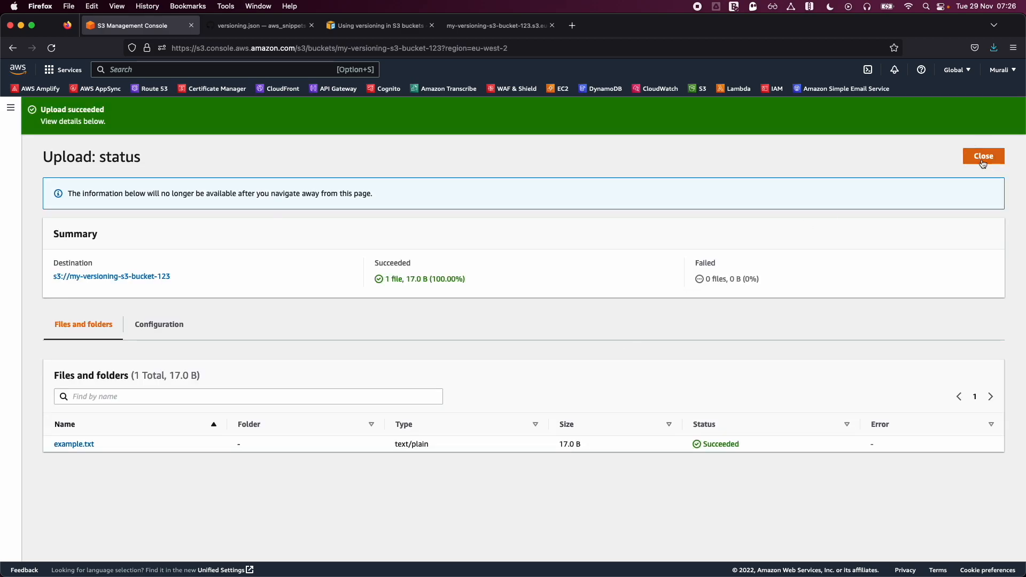
{"action": "left_click", "coordinate": [983, 157]}
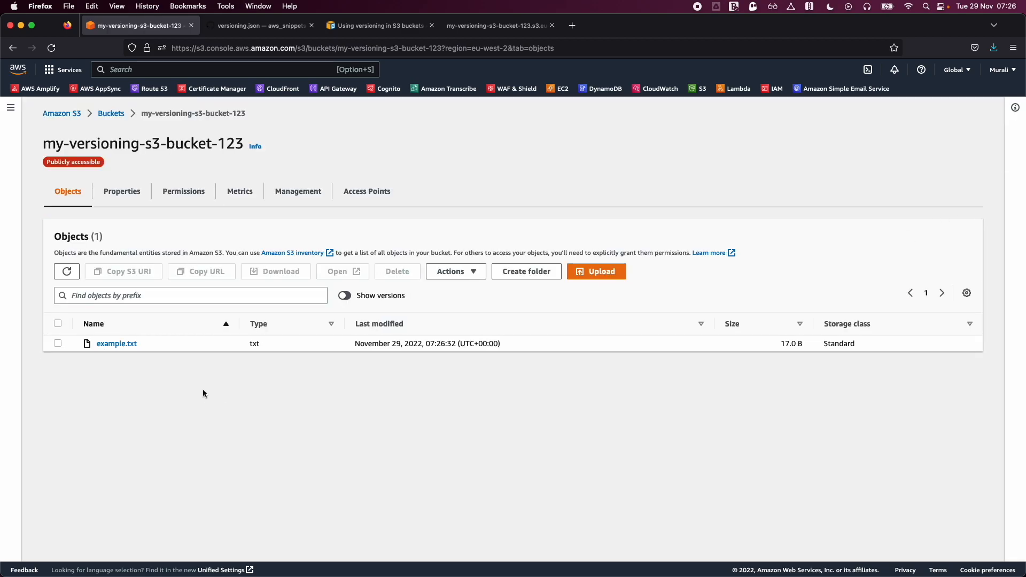
{"action": "left_click", "coordinate": [345, 297]}
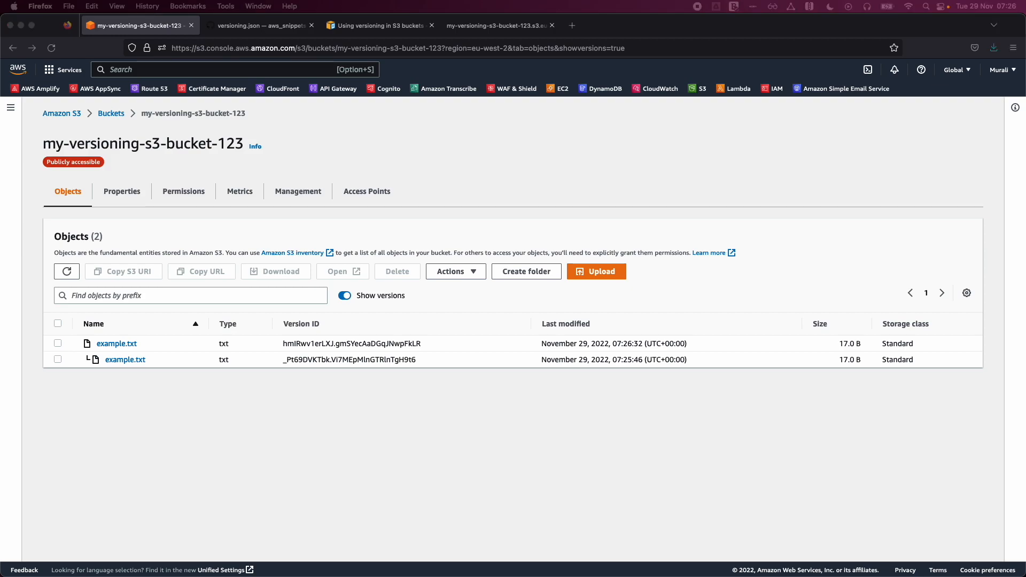
Change the text of the local example.txt to "This is version 3", and save and close the file.
{"action": "key", "text": "BackSpace"}
{"action": "key", "text": "super+s"}
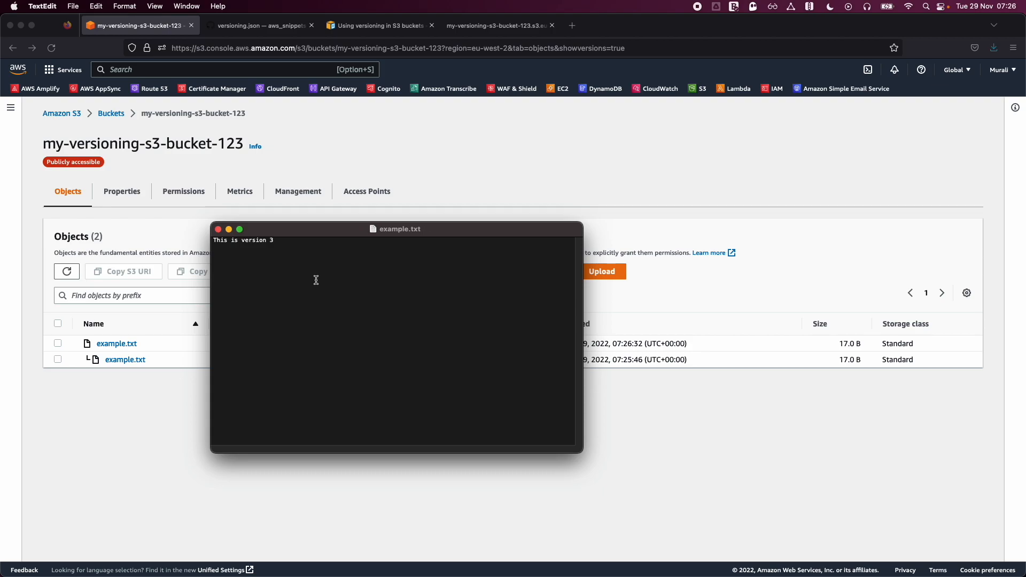
{"action": "left_click", "coordinate": [218, 229]}
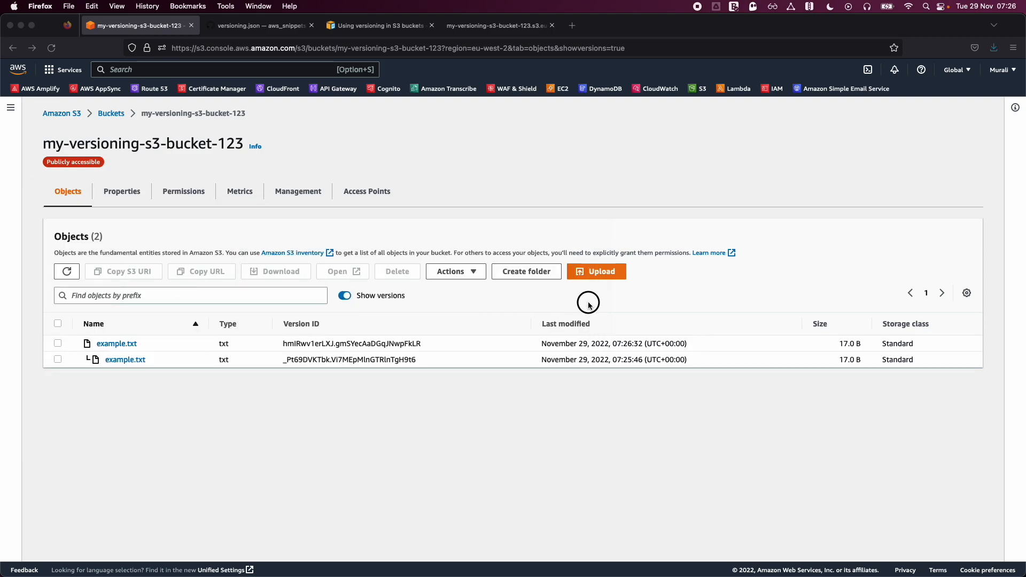
Upload the version 3 example.txt to the bucket, look at the list of its object versions, and hide the versions again.
{"action": "left_click", "coordinate": [595, 272]}
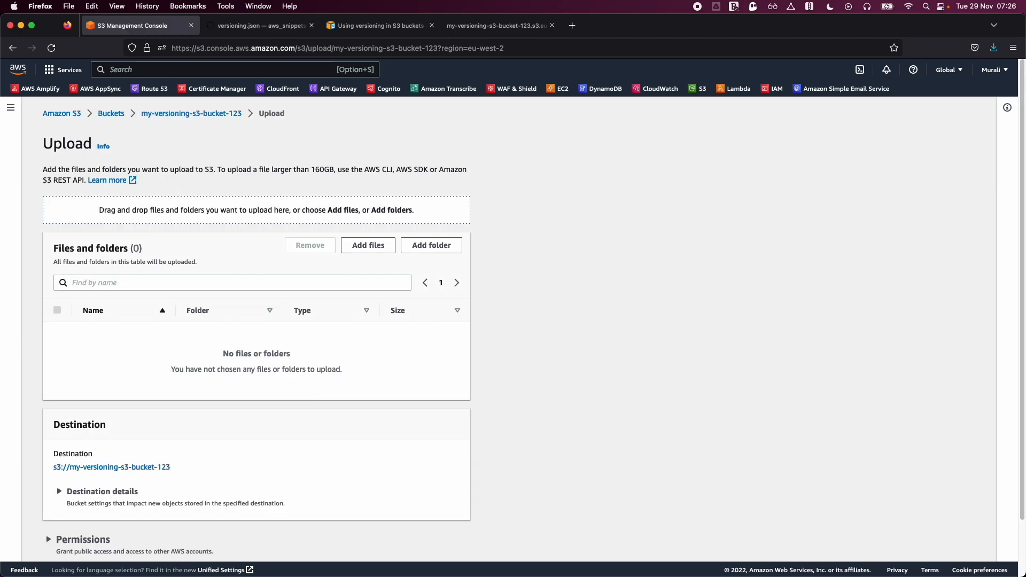
{"action": "left_click_drag", "start_coordinate": [32, 353], "coordinate": [122, 357]}
{"action": "left_click", "coordinate": [447, 540]}
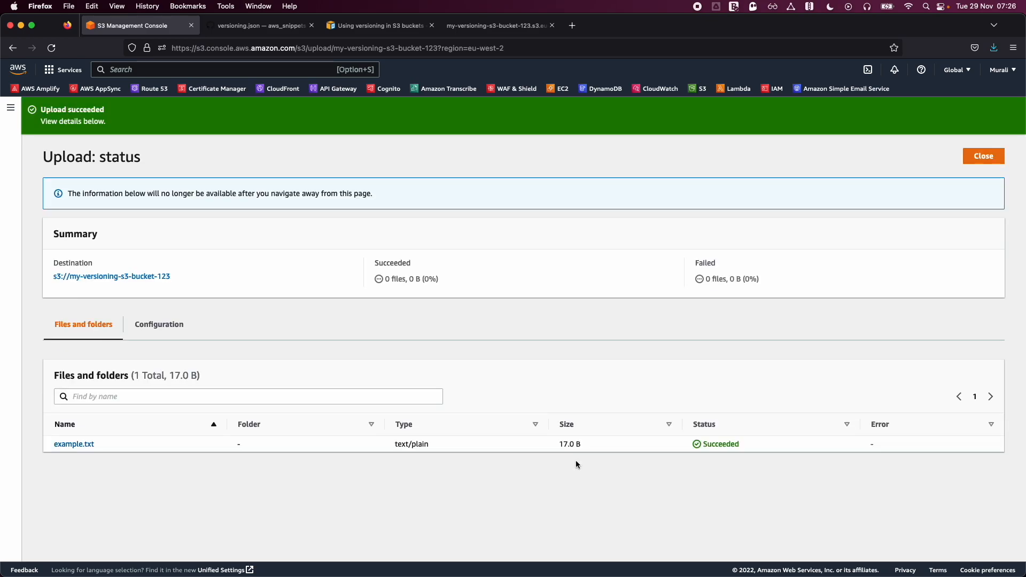
{"action": "left_click", "coordinate": [981, 189]}
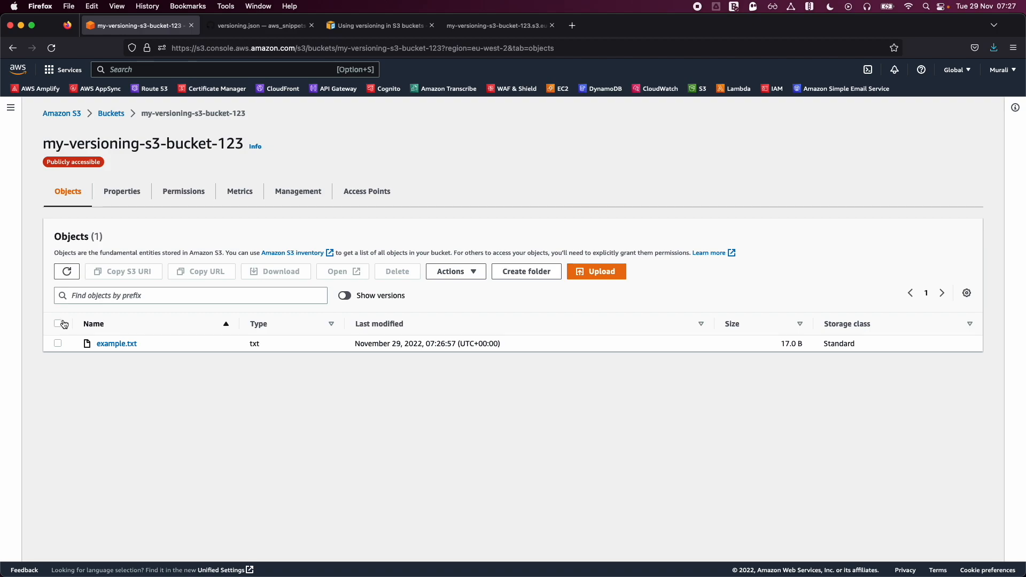
{"action": "left_click", "coordinate": [345, 296]}
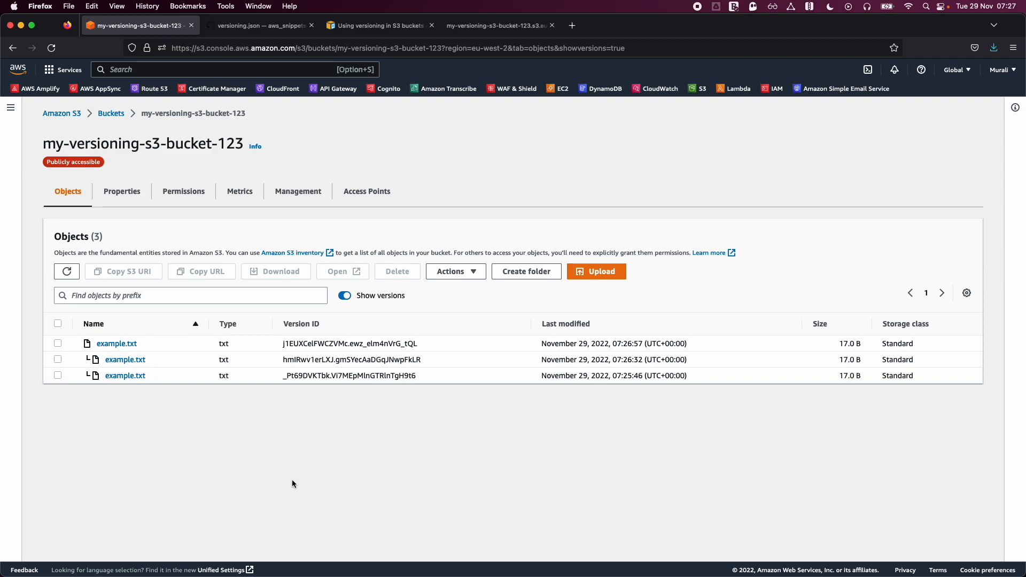
{"action": "left_click", "coordinate": [345, 296]}
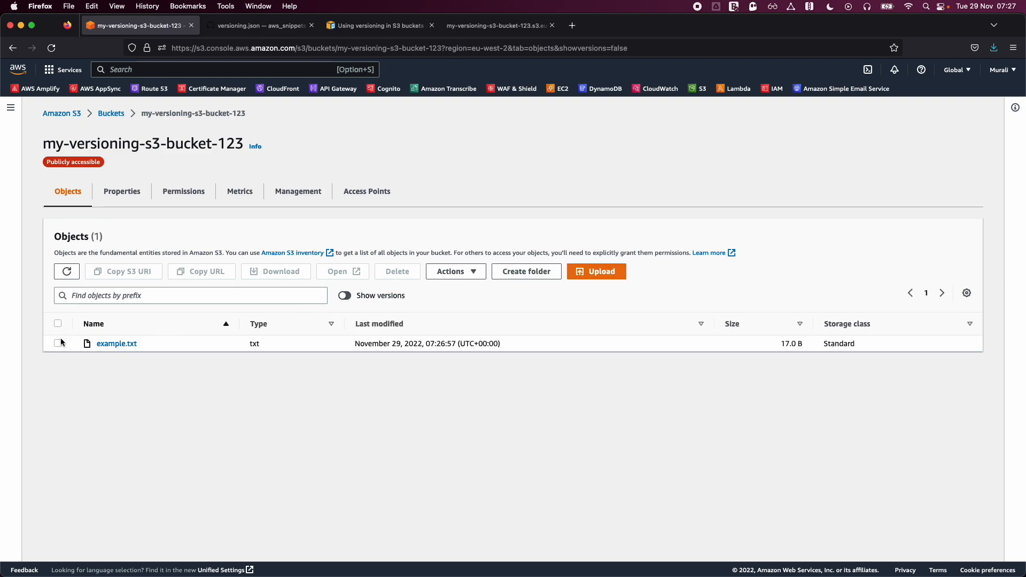
Copy the object URL of example.txt again and load it in the browser tab that already shows the file.
{"action": "left_click", "coordinate": [58, 323]}
{"action": "left_click", "coordinate": [208, 274]}
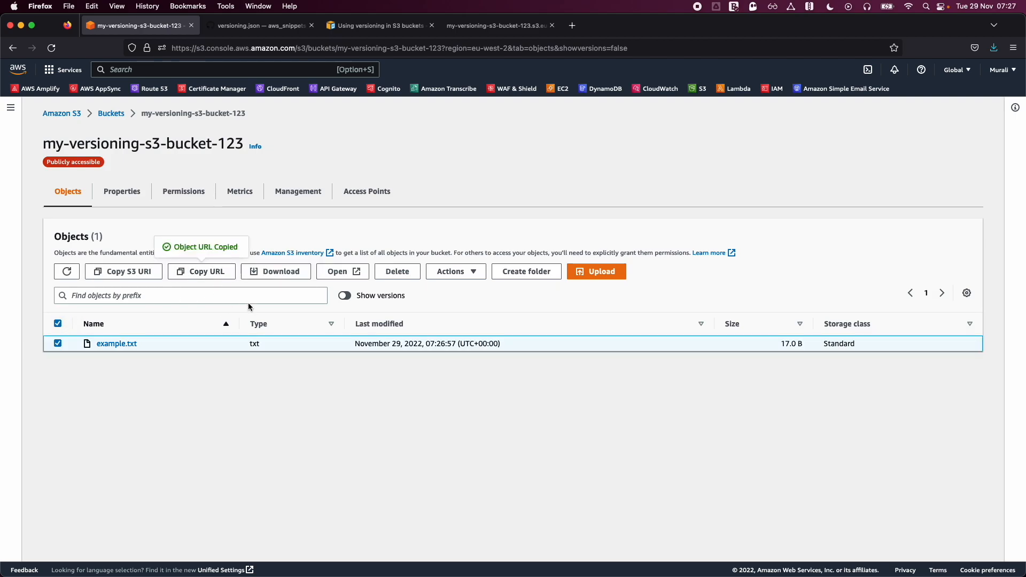
{"action": "left_click", "coordinate": [478, 25]}
{"action": "left_click", "coordinate": [481, 44]}
{"action": "type", "text": "https://my-versioning-s3-bucket-123.s3.eu-west-2.amazonaws.com/example.txt"}
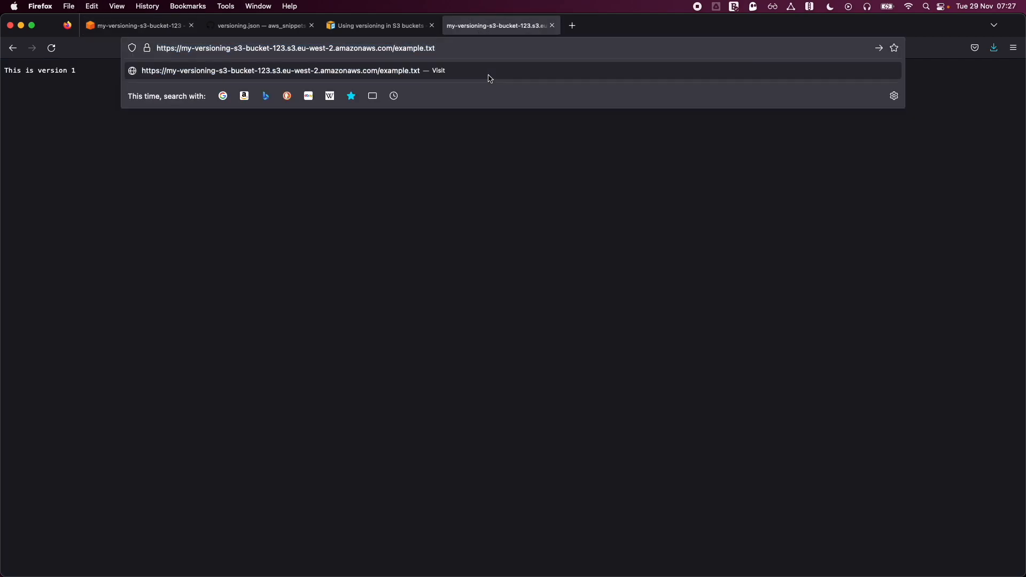
{"action": "key", "text": "Return"}
Examine the text served at the example.txt URL and return to the bucket's object list in the S3 console.
{"action": "left_click_drag", "start_coordinate": [77, 70], "coordinate": [20, 70]}
{"action": "left_click_drag", "start_coordinate": [6, 71], "coordinate": [110, 79]}
{"action": "left_click", "coordinate": [111, 79]}
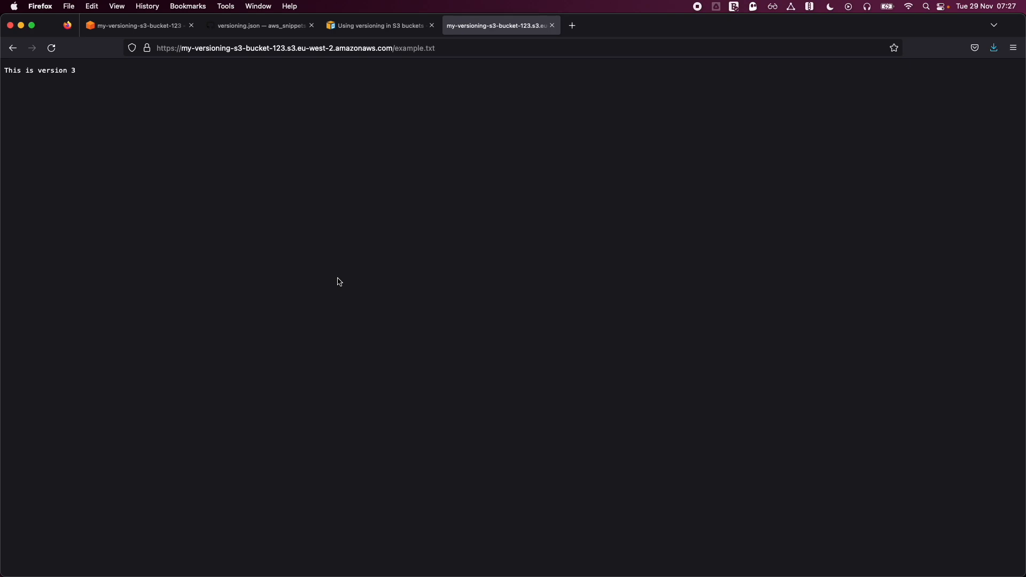
{"action": "left_click_drag", "start_coordinate": [79, 73], "coordinate": [26, 77]}
{"action": "left_click", "coordinate": [10, 70]}
{"action": "left_click", "coordinate": [100, 80]}
{"action": "left_click", "coordinate": [26, 76]}
{"action": "left_click", "coordinate": [143, 25]}
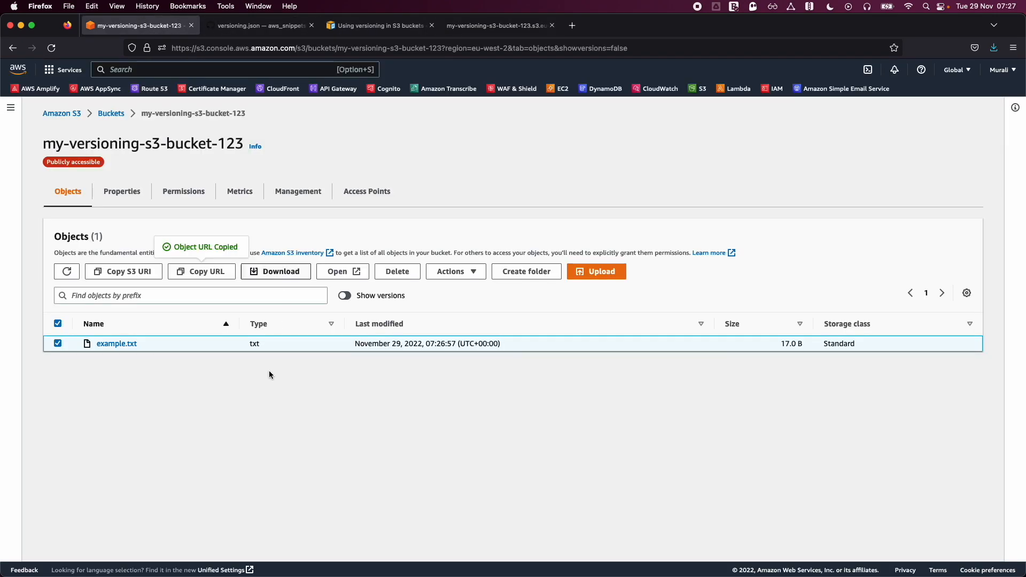
Show the individual object versions in the list of my-versioning-s3-bucket-123.
{"action": "left_click", "coordinate": [345, 296]}
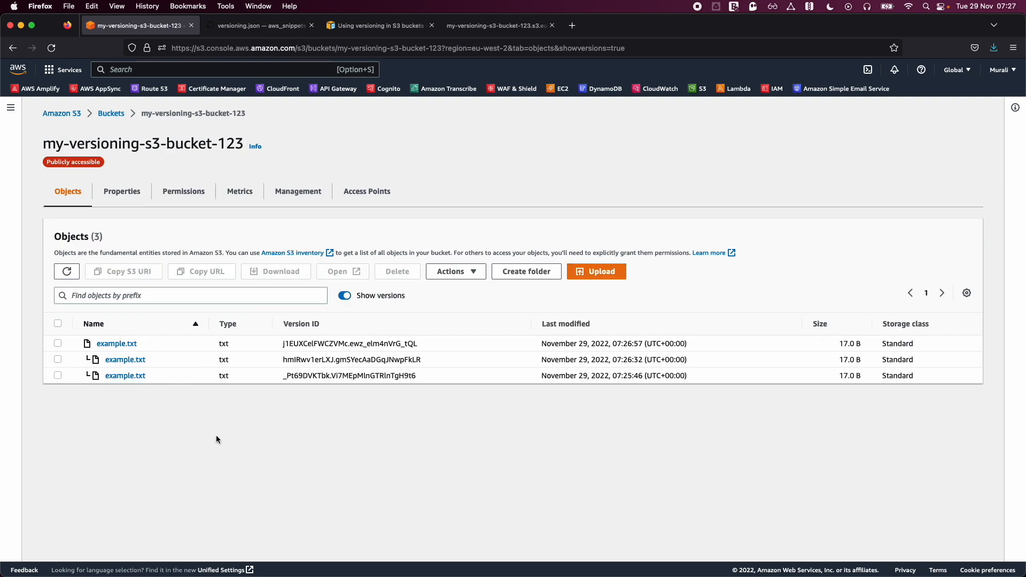
{"action": "left_click", "coordinate": [343, 296]}
{"action": "left_click", "coordinate": [343, 297]}
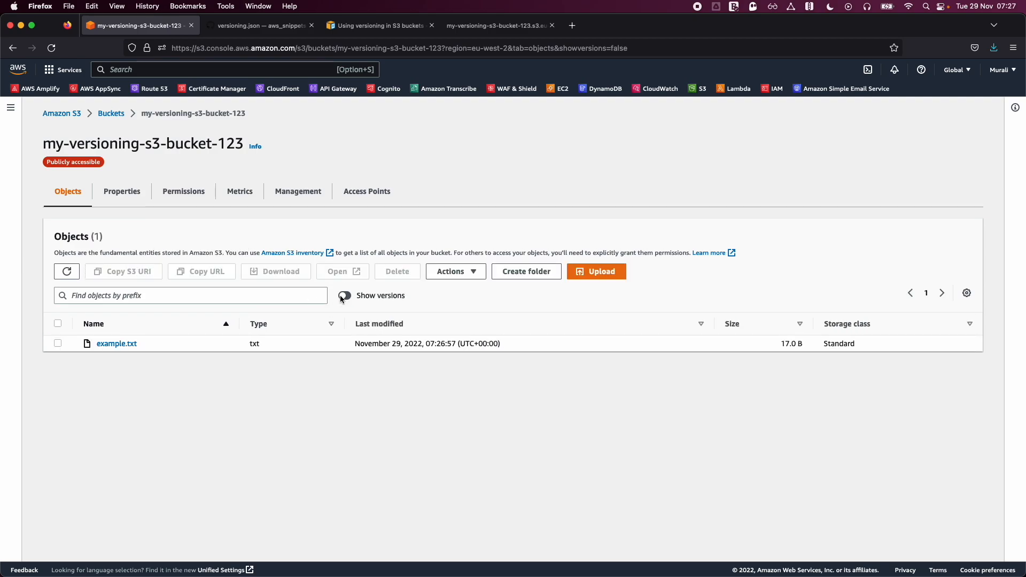
Permanently delete the newest version of example.txt, confirming with "permanently delete", and close the deletion status page.
{"action": "left_click", "coordinate": [57, 343]}
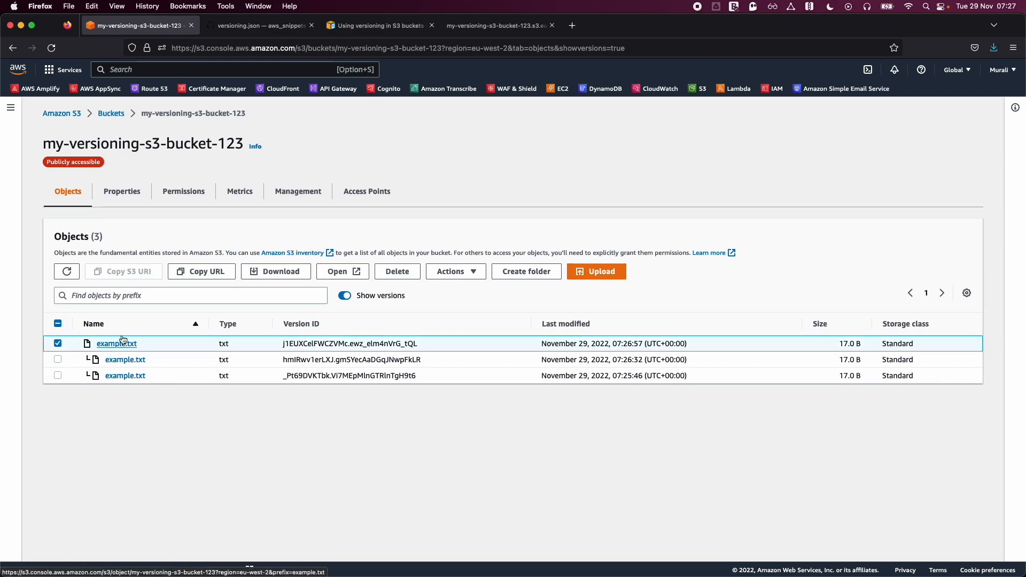
{"action": "left_click", "coordinate": [396, 277]}
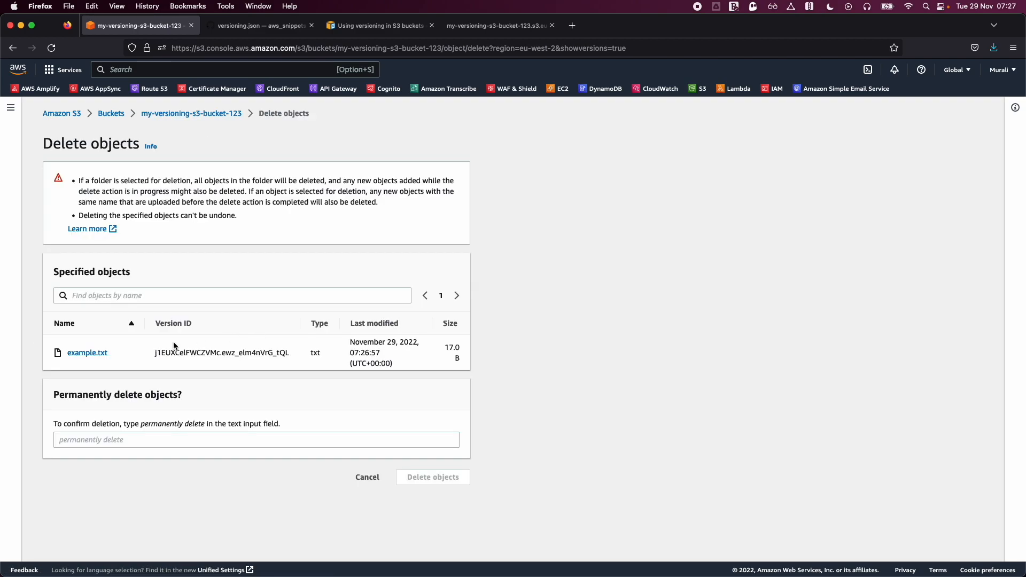
{"action": "left_click_drag", "start_coordinate": [144, 428], "coordinate": [204, 426]}
{"action": "key", "text": "super+c"}
{"action": "left_click", "coordinate": [192, 446]}
{"action": "key", "text": "super+v"}
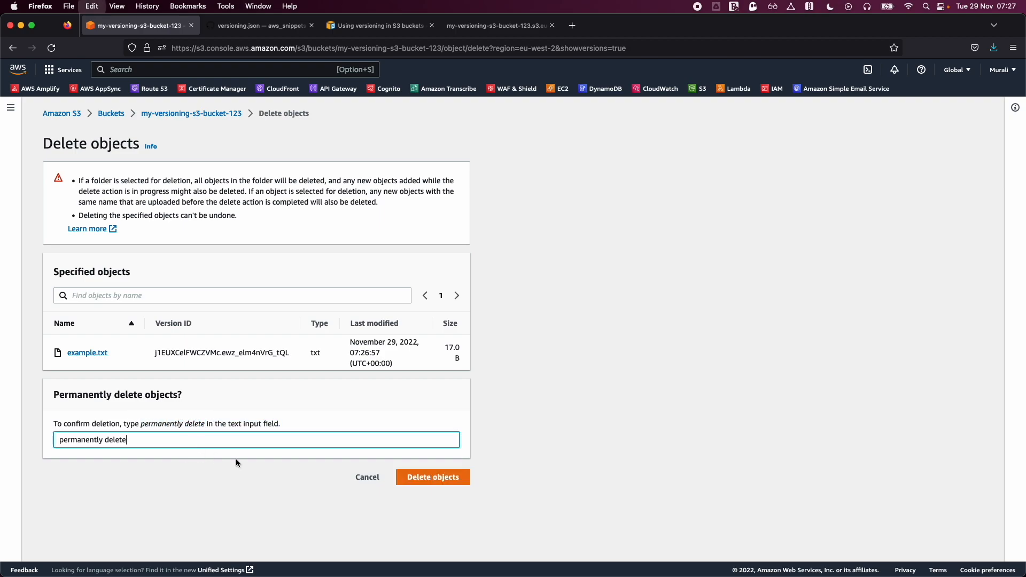
{"action": "left_click", "coordinate": [426, 476]}
{"action": "left_click", "coordinate": [983, 156]}
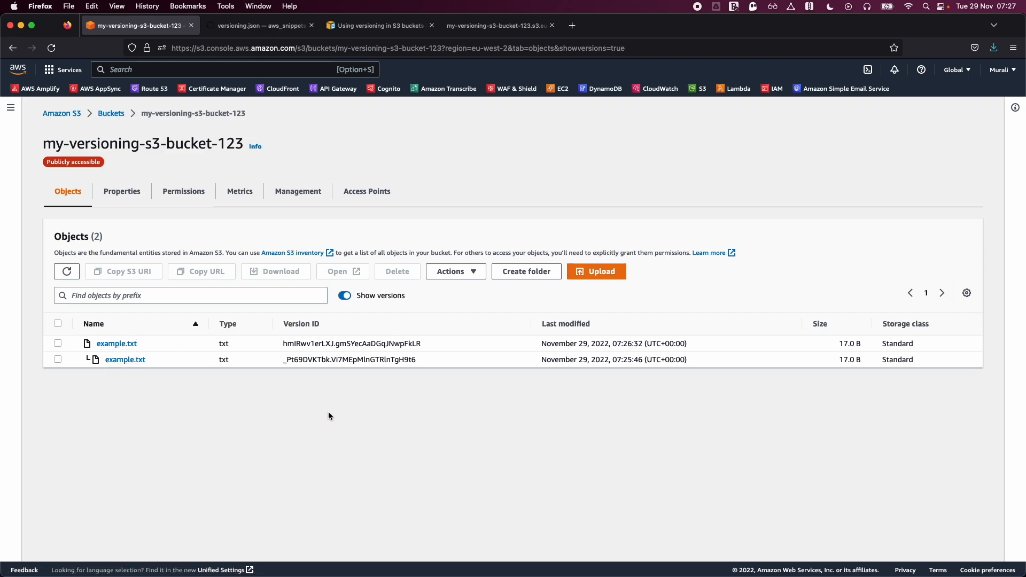
Load the example.txt object URL again in the browser tab that already shows the file.
{"action": "left_click", "coordinate": [512, 33]}
{"action": "left_click", "coordinate": [434, 49]}
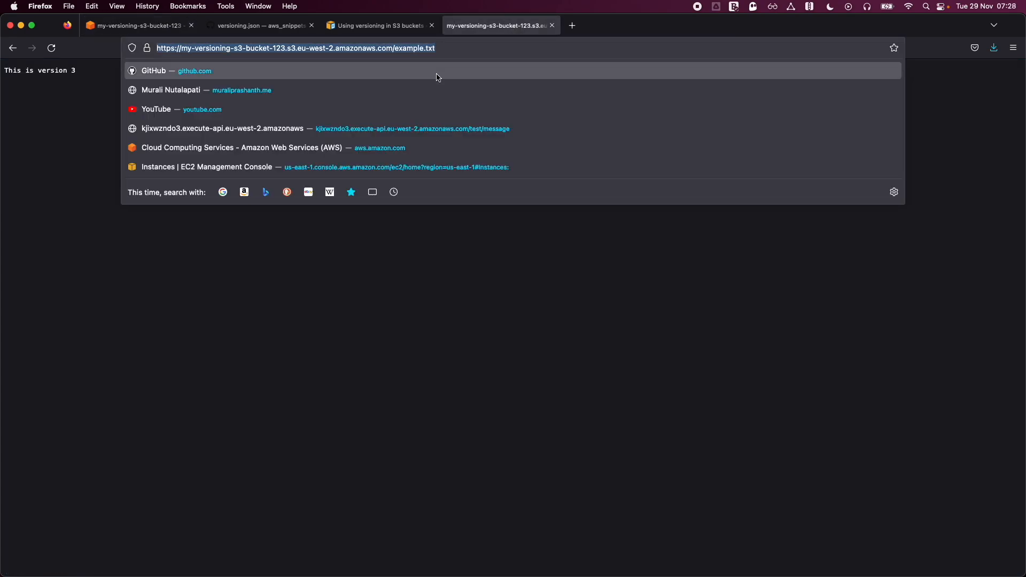
{"action": "key", "text": "Return"}
Examine which version's text the example.txt URL serves, and return to the bucket's version list in the S3 console.
{"action": "left_click_drag", "start_coordinate": [116, 74], "coordinate": [2, 69]}
{"action": "left_click", "coordinate": [78, 80]}
{"action": "left_click_drag", "start_coordinate": [68, 70], "coordinate": [21, 70]}
{"action": "left_click", "coordinate": [78, 84]}
{"action": "left_click_drag", "start_coordinate": [88, 70], "coordinate": [32, 70]}
{"action": "left_click", "coordinate": [55, 87]}
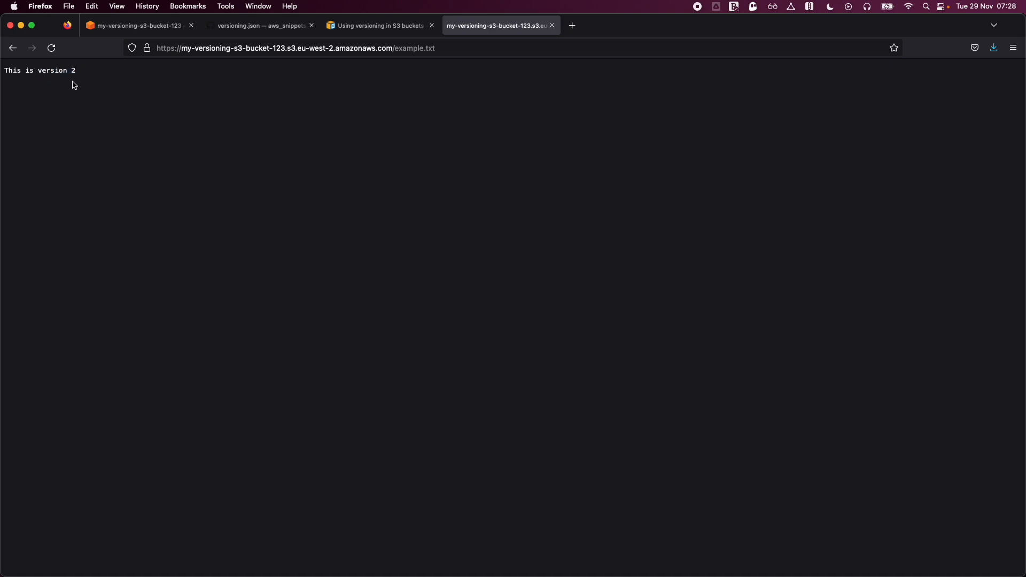
{"action": "left_click_drag", "start_coordinate": [102, 81], "coordinate": [28, 70]}
{"action": "left_click", "coordinate": [47, 67]}
{"action": "left_click", "coordinate": [134, 26]}
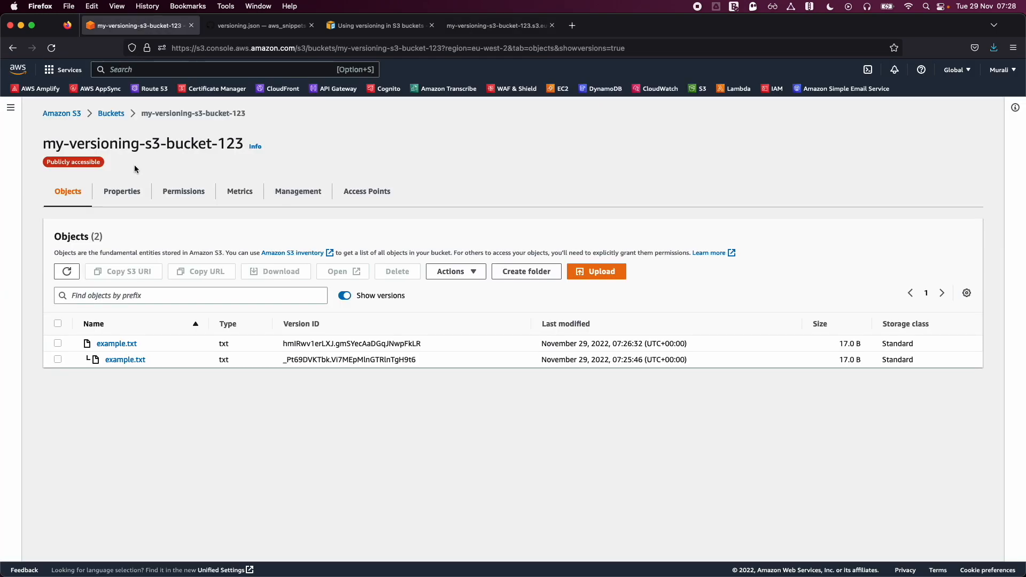
Permanently delete the example.txt version last modified at 07:26:32, confirming with "permanently delete", and close the deletion status page.
{"action": "left_click", "coordinate": [58, 343]}
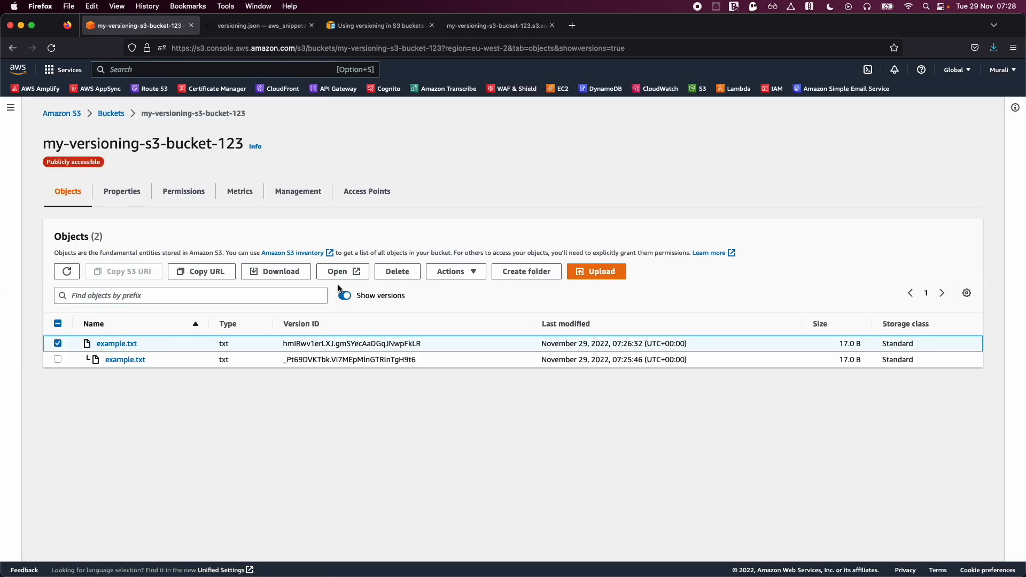
{"action": "left_click", "coordinate": [402, 273]}
{"action": "left_click", "coordinate": [254, 437]}
{"action": "key", "text": "super+v"}
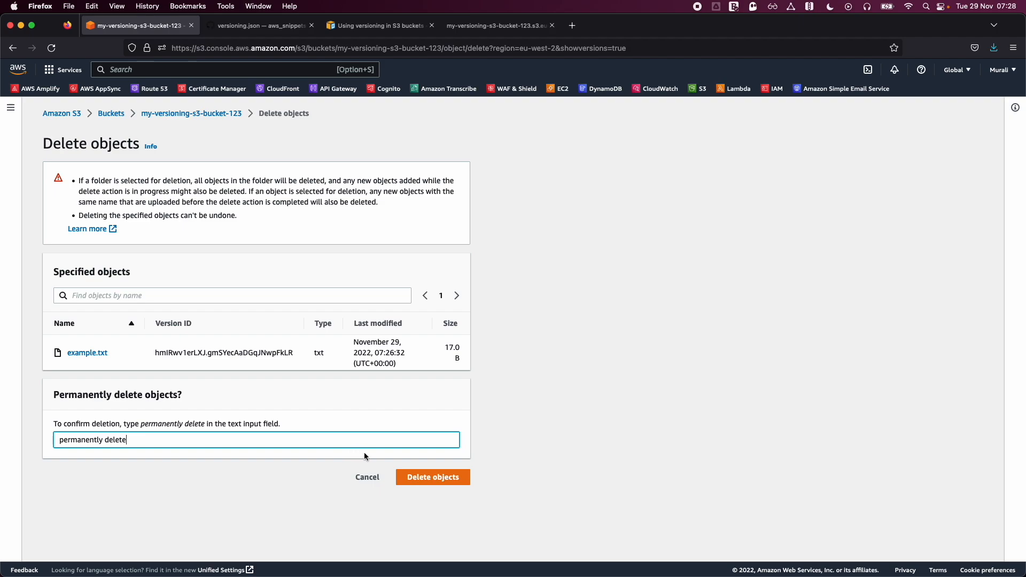
{"action": "left_click", "coordinate": [423, 479]}
{"action": "left_click", "coordinate": [983, 150]}
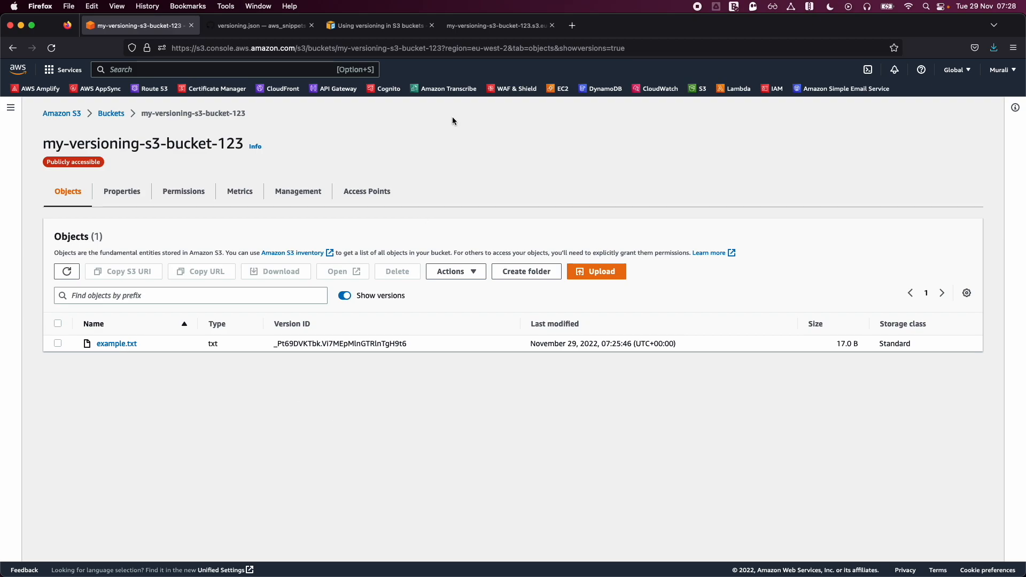
Request the example.txt URL once more in its open browser tab after the second deletion.
{"action": "left_click", "coordinate": [481, 26]}
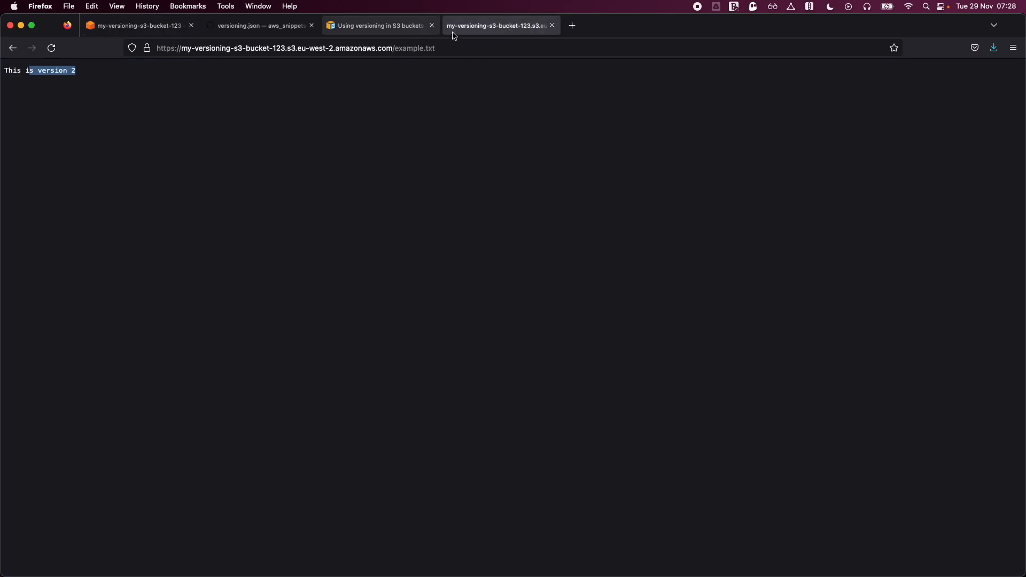
{"action": "left_click", "coordinate": [422, 48]}
{"action": "key", "text": "Return"}
Compare the text served at the example.txt URL with the version remaining in the bucket, ending on the console's object list.
{"action": "key", "text": "super+Tab"}
{"action": "left_click_drag", "start_coordinate": [75, 70], "coordinate": [2, 71]}
{"action": "left_click", "coordinate": [82, 101]}
{"action": "left_click_drag", "start_coordinate": [62, 73], "coordinate": [10, 75]}
{"action": "left_click_drag", "start_coordinate": [85, 78], "coordinate": [58, 72]}
{"action": "left_click", "coordinate": [161, 26]}
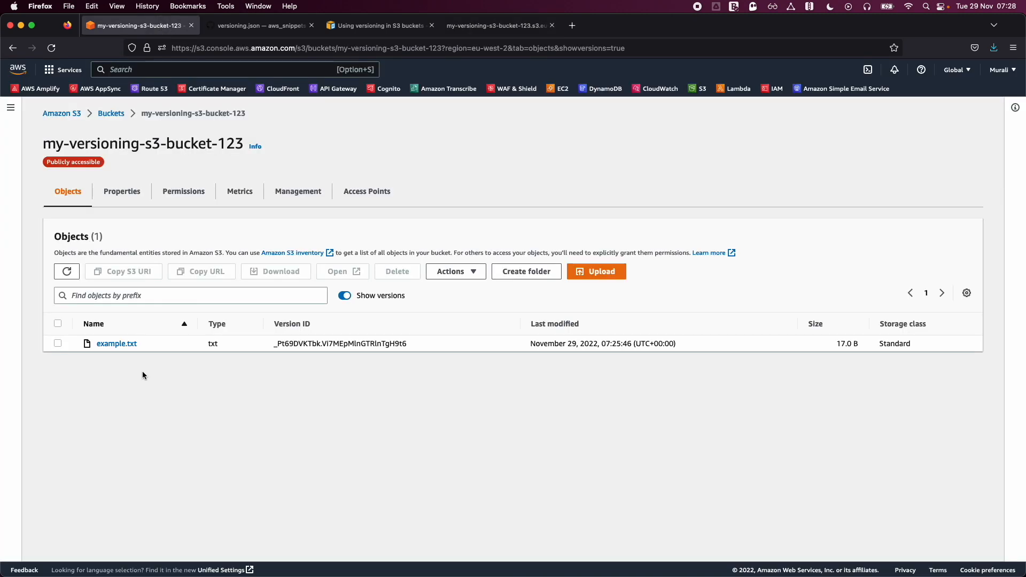
{"action": "left_click", "coordinate": [497, 26]}
{"action": "left_click", "coordinate": [48, 71]}
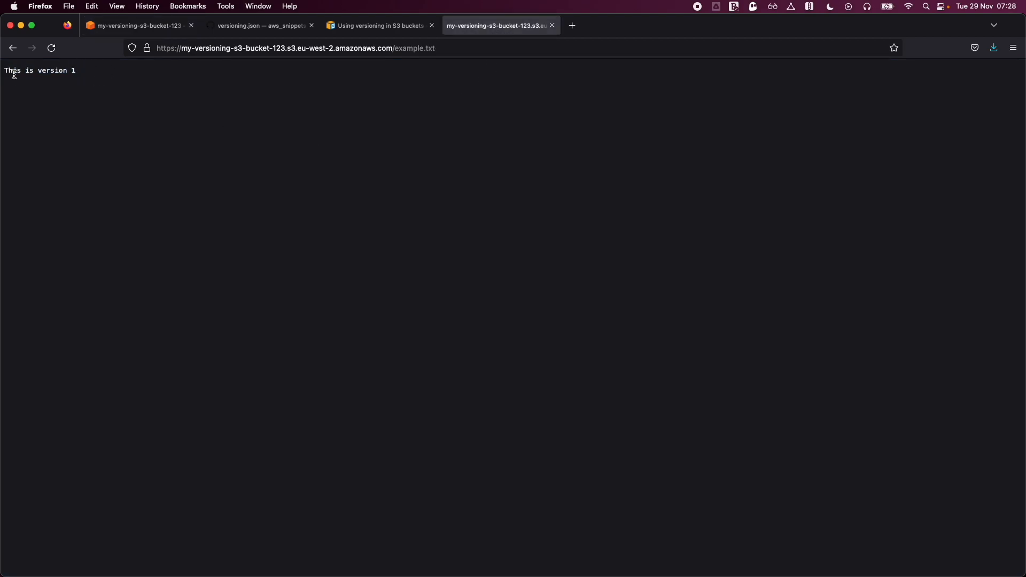
{"action": "left_click", "coordinate": [105, 27]}
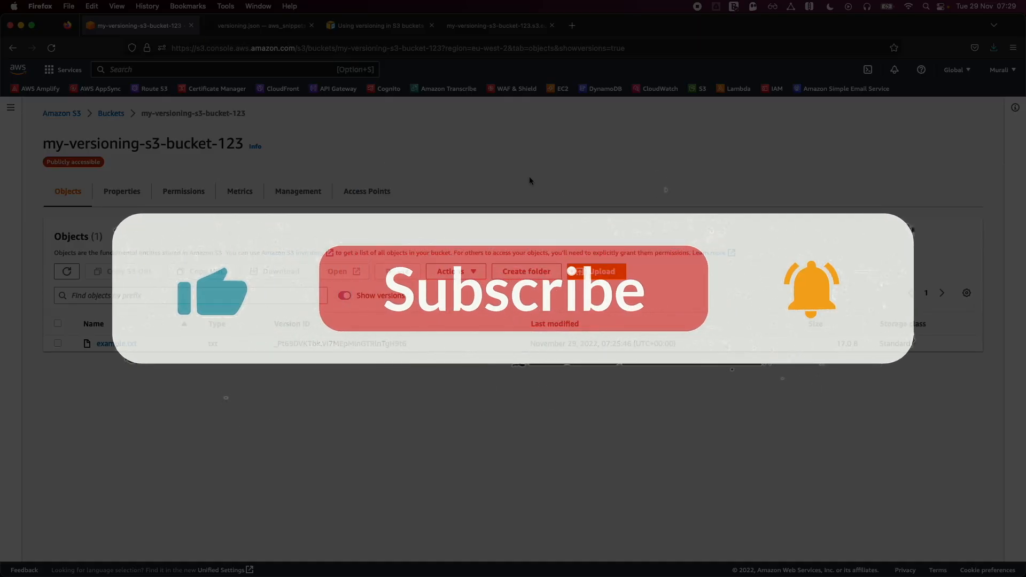
Switch to the github.dev tab with versioning.json and highlight the account and repository names in its address.
{"action": "left_click", "coordinate": [271, 22]}
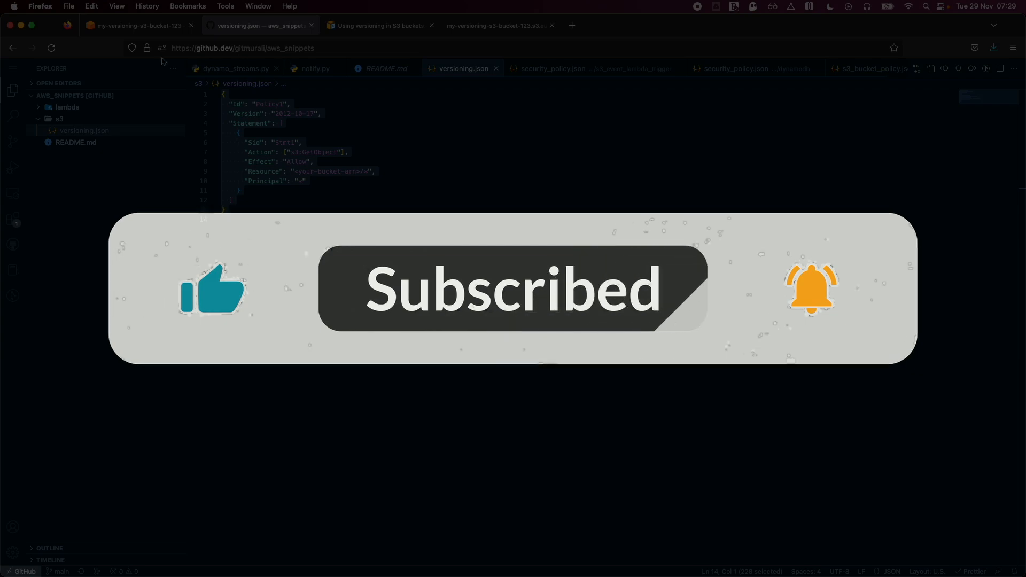
{"action": "left_click", "coordinate": [224, 50]}
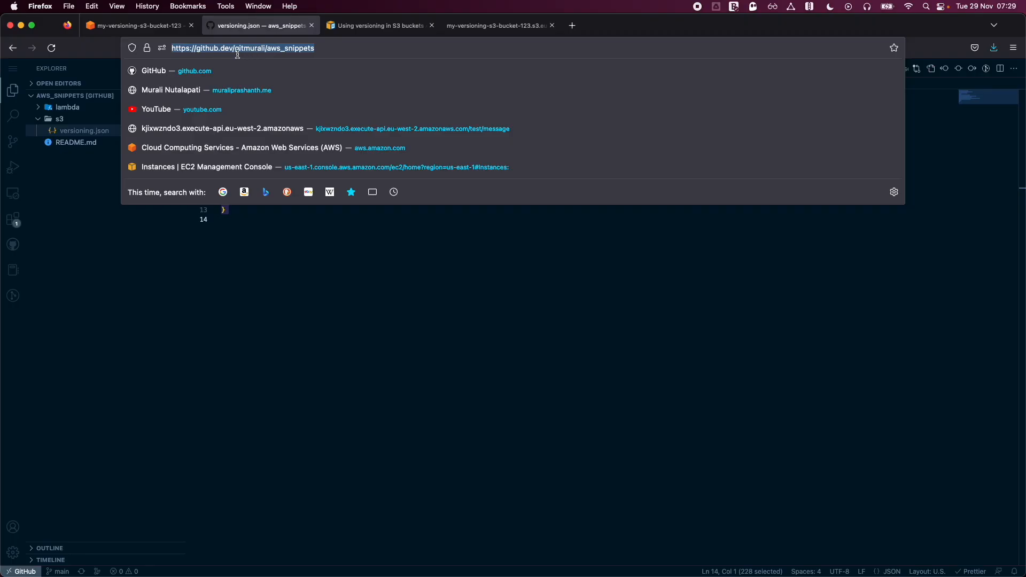
{"action": "double_click", "coordinate": [243, 49]}
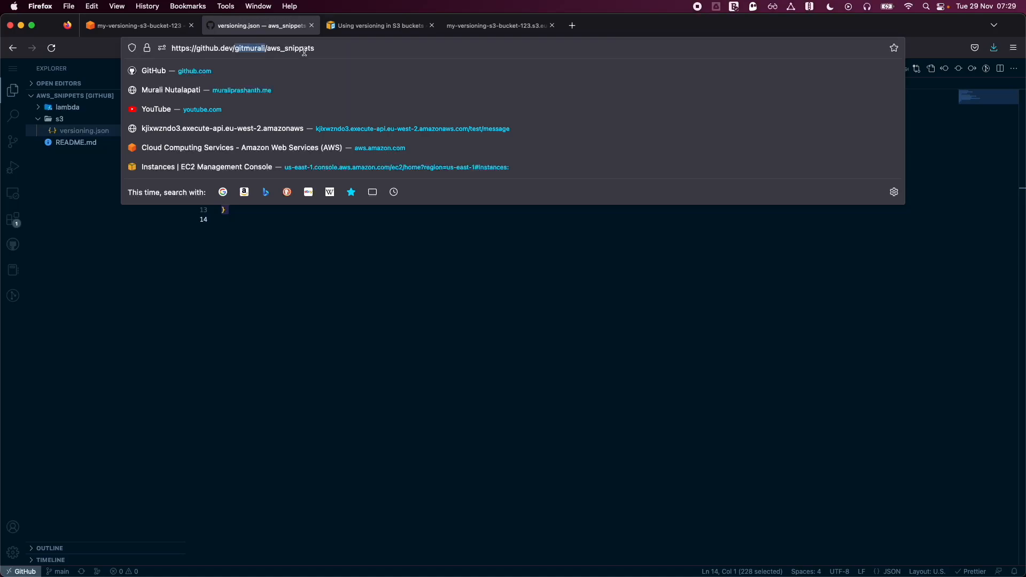
{"action": "left_click", "coordinate": [294, 38]}
{"action": "double_click", "coordinate": [296, 47]}
{"action": "left_click", "coordinate": [303, 304]}
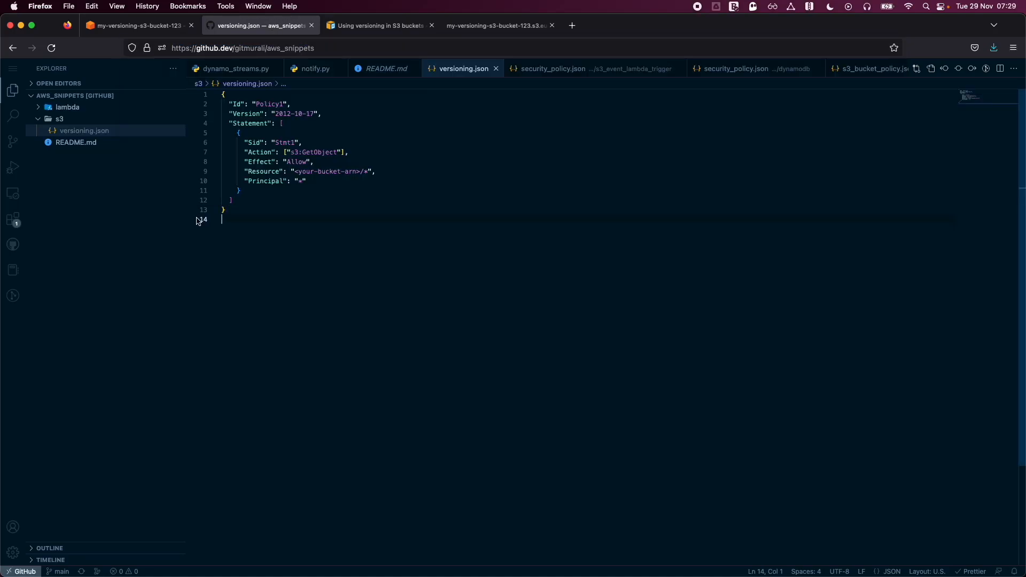
Look through the aws_snippets file tree, expanding the outline and the lambda folder and keeping the s3 folder open.
{"action": "left_click", "coordinate": [72, 95]}
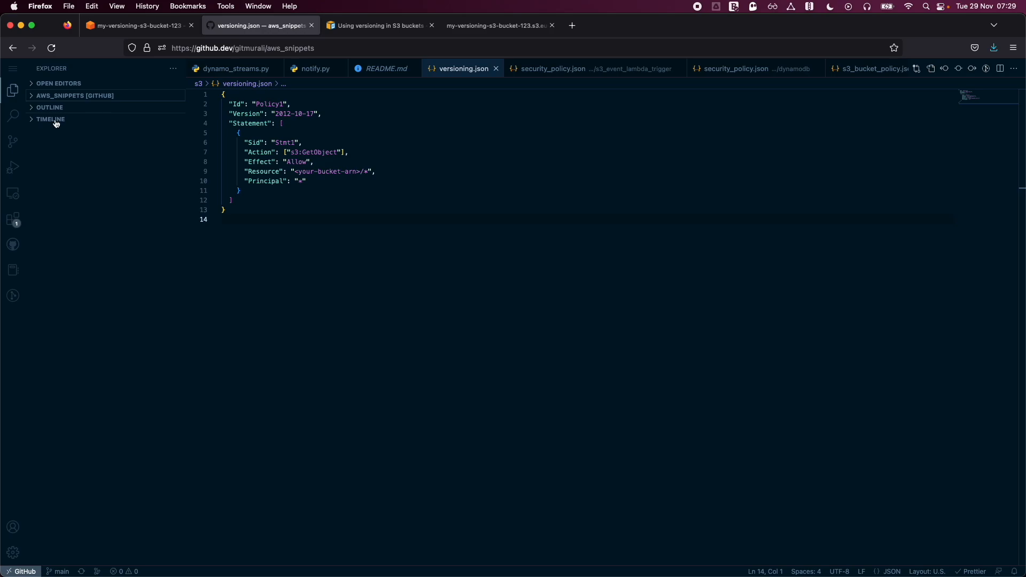
{"action": "left_click", "coordinate": [51, 107]}
{"action": "left_click", "coordinate": [66, 96]}
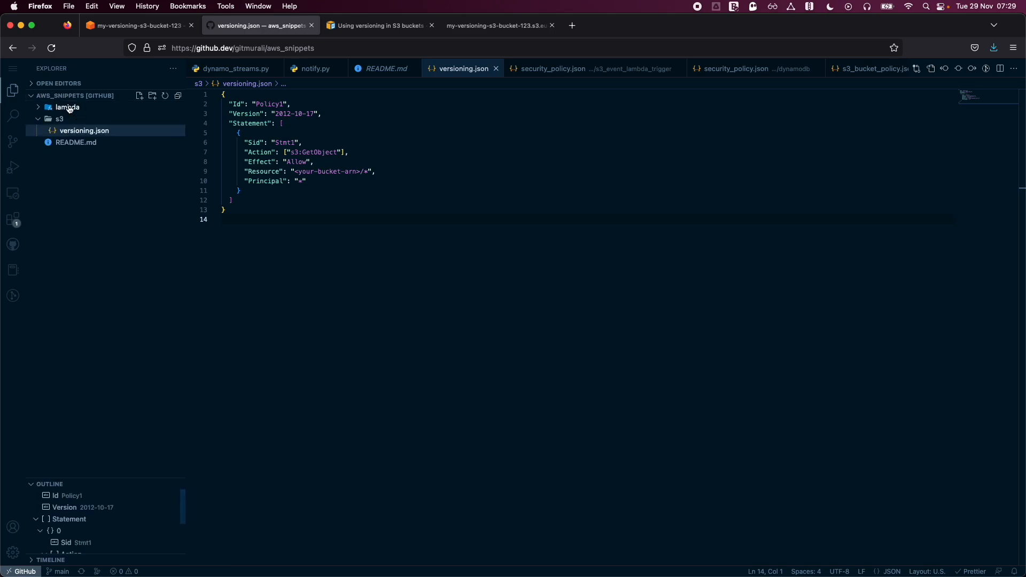
{"action": "left_click", "coordinate": [69, 107]}
{"action": "left_click", "coordinate": [63, 155]}
{"action": "left_click", "coordinate": [65, 154]}
{"action": "left_click", "coordinate": [314, 209]}
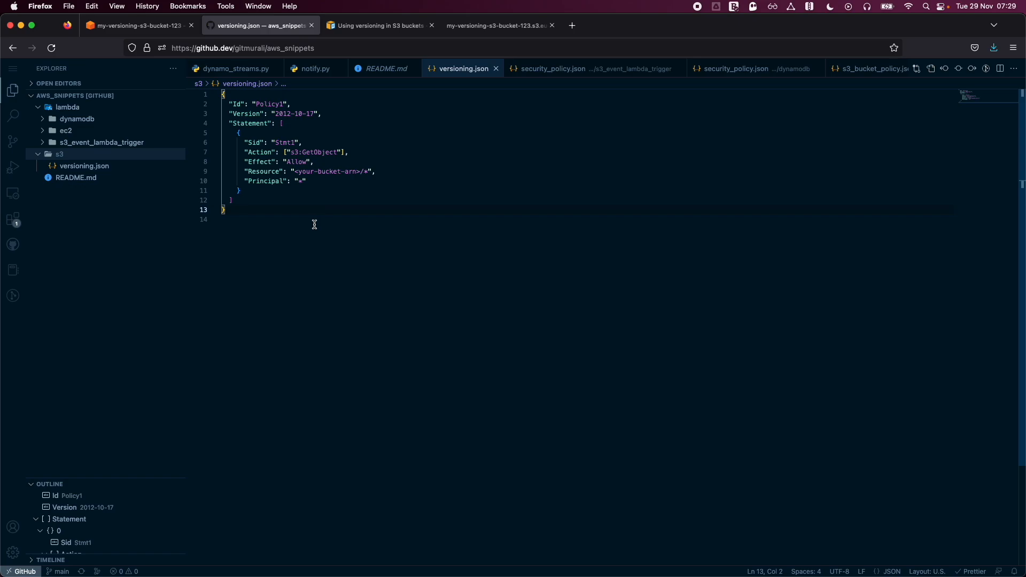